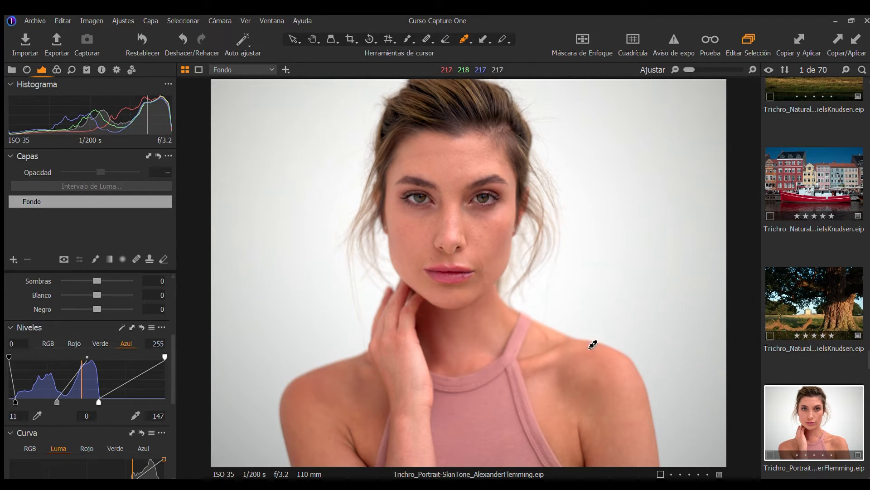
Step: Find the forest lake landscape photo shot at 45 mm among the collection's thumbnails and open it
scroll(786, 233, "up", 10)
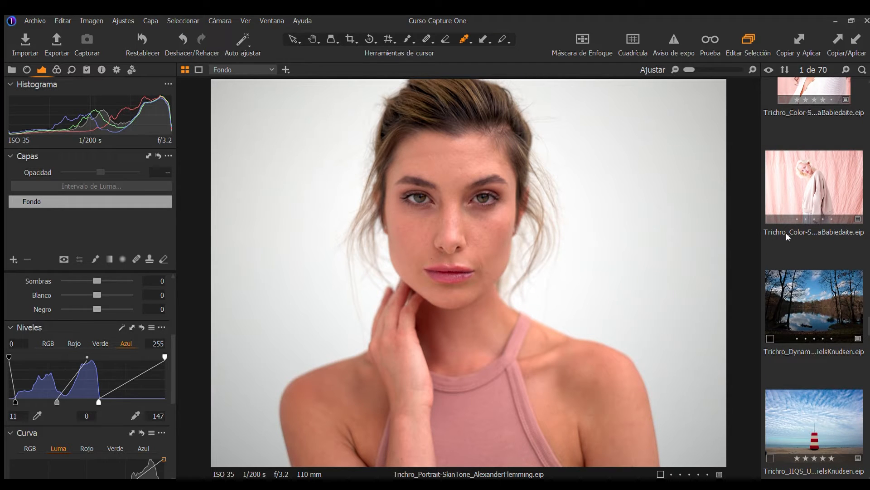
scroll(786, 233, "up", 5)
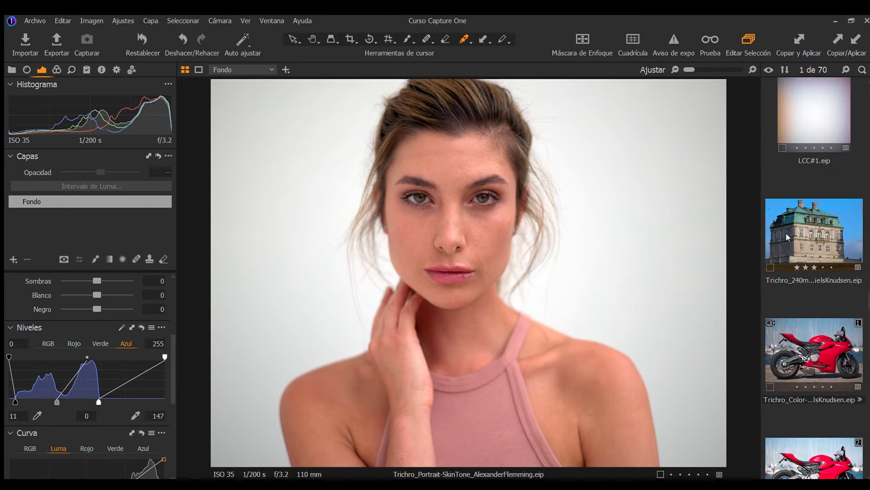
scroll(786, 233, "down", 6)
scroll(786, 233, "up", 10)
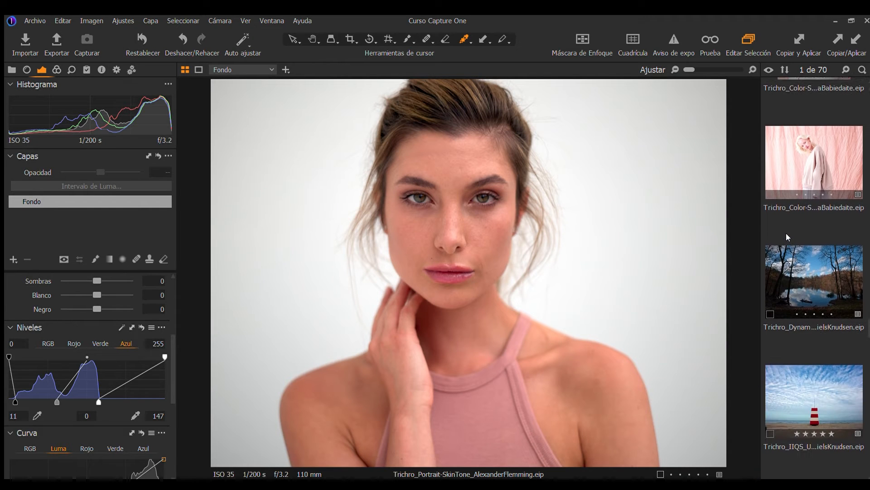
scroll(786, 233, "up", 10)
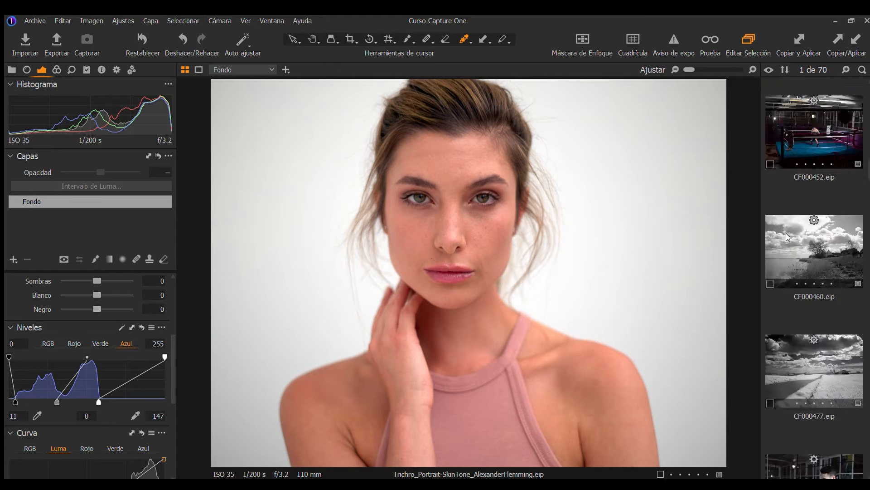
scroll(786, 233, "down", 10)
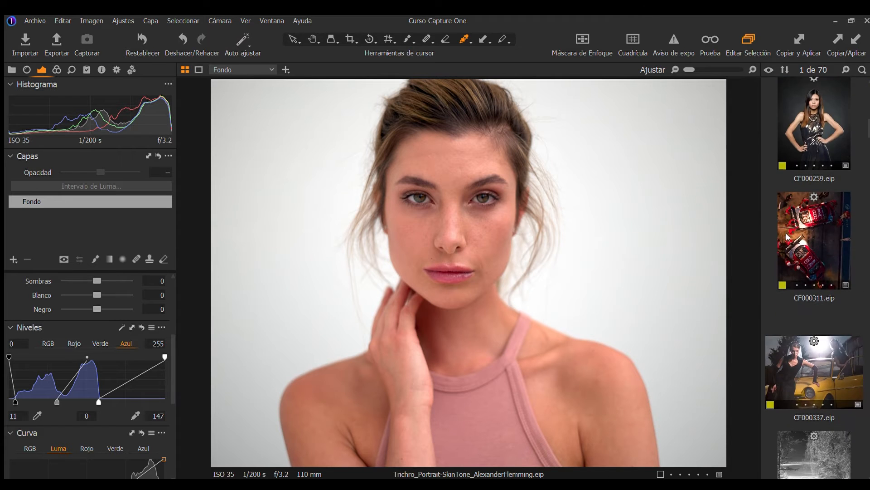
scroll(787, 237, "down", 10)
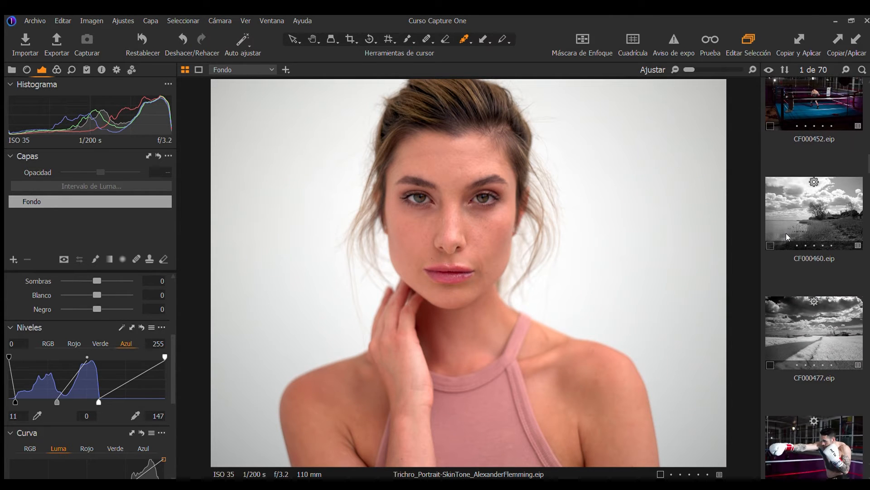
scroll(787, 237, "down", 10)
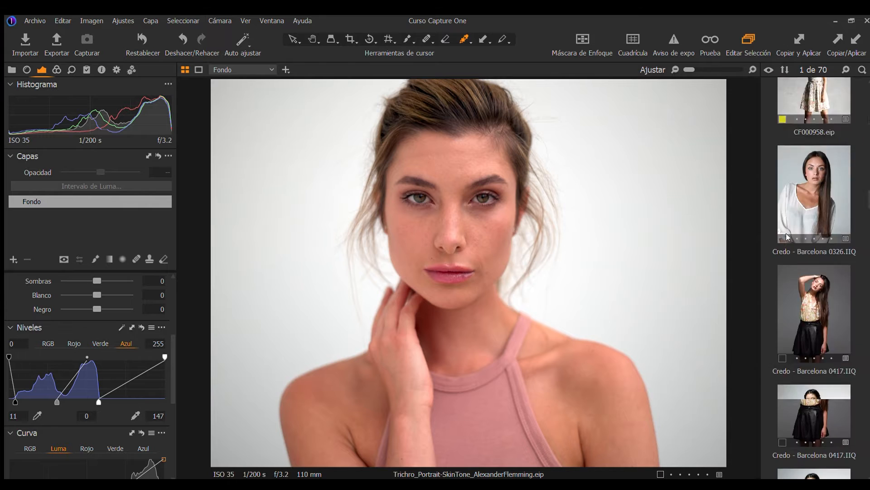
scroll(786, 237, "down", 10)
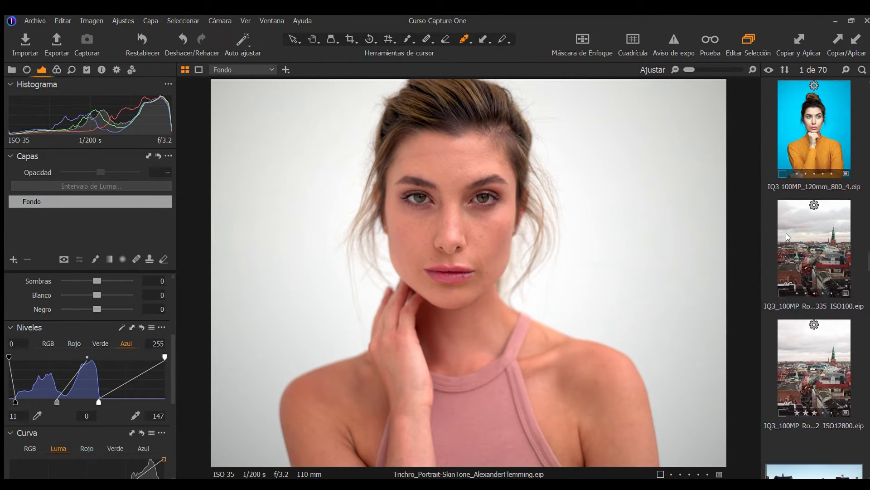
scroll(786, 233, "down", 10)
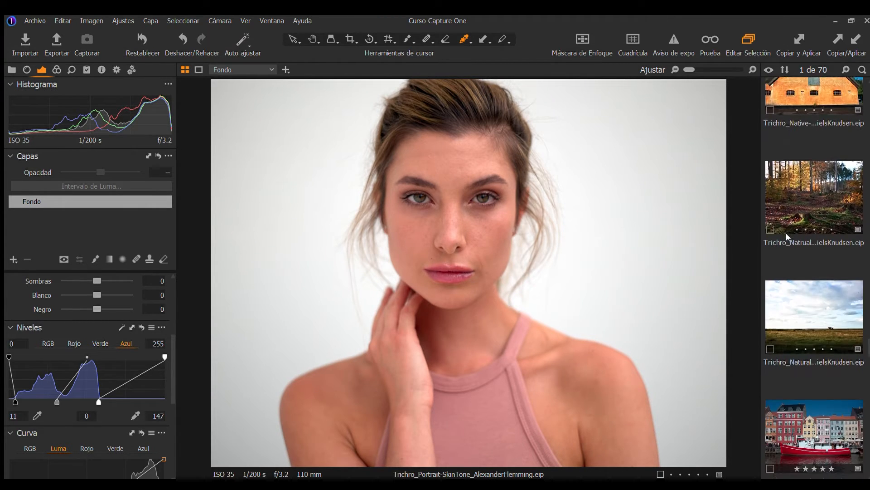
scroll(786, 233, "up", 1)
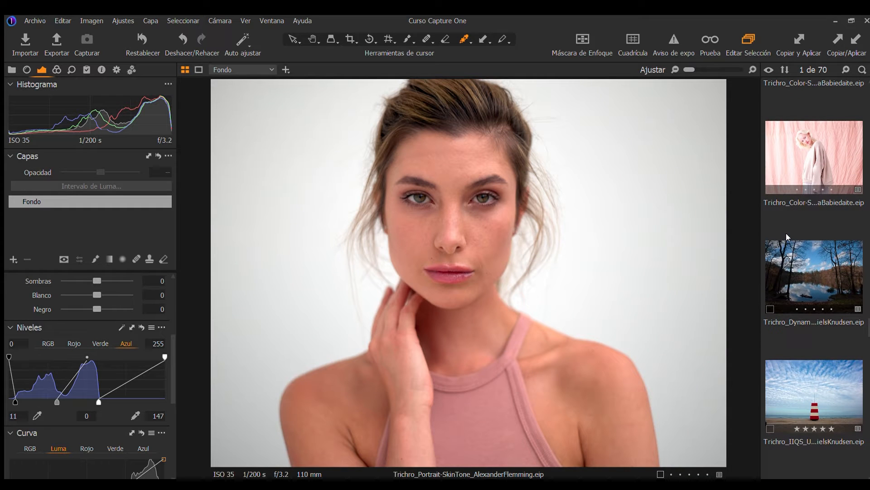
left_click(786, 269)
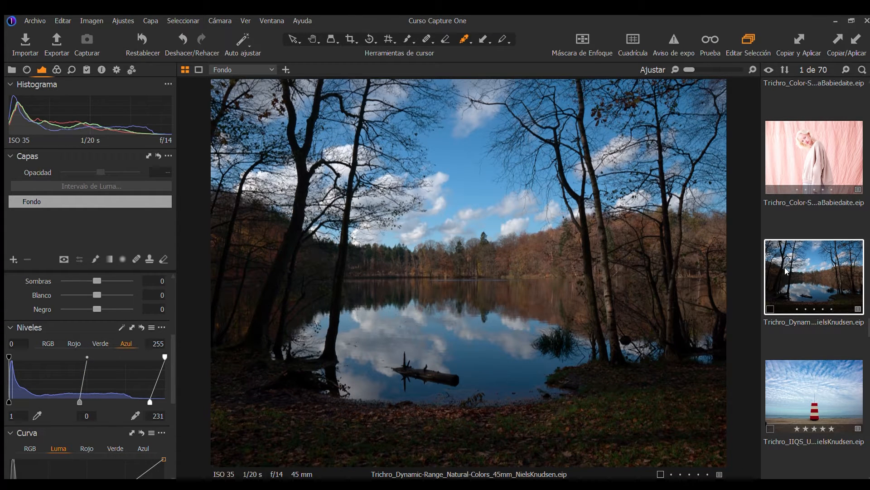
scroll(786, 269, "down", 2)
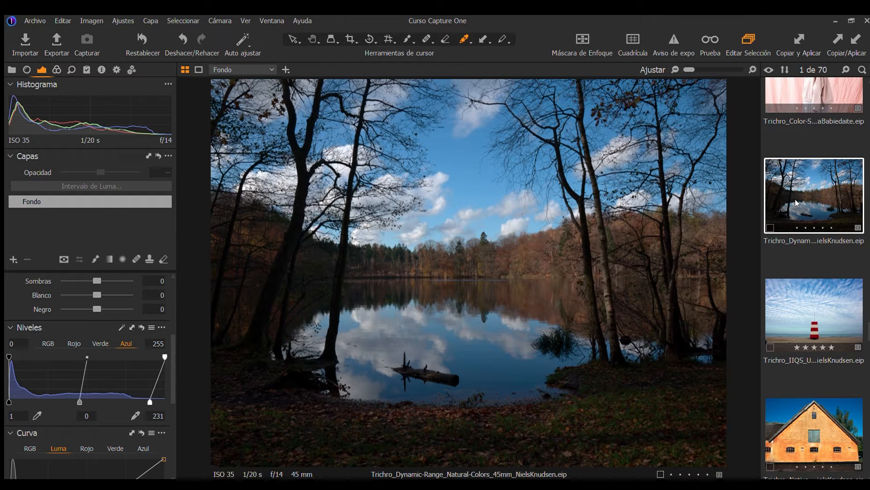
Step: Reset the adjustments of every photo in the collection and display only the forest lake photo again
key("ctrl+a")
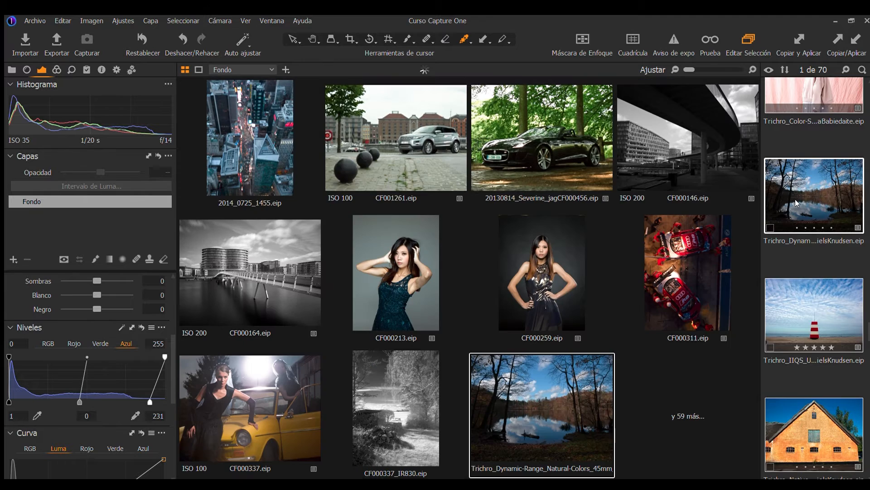
left_click(141, 40)
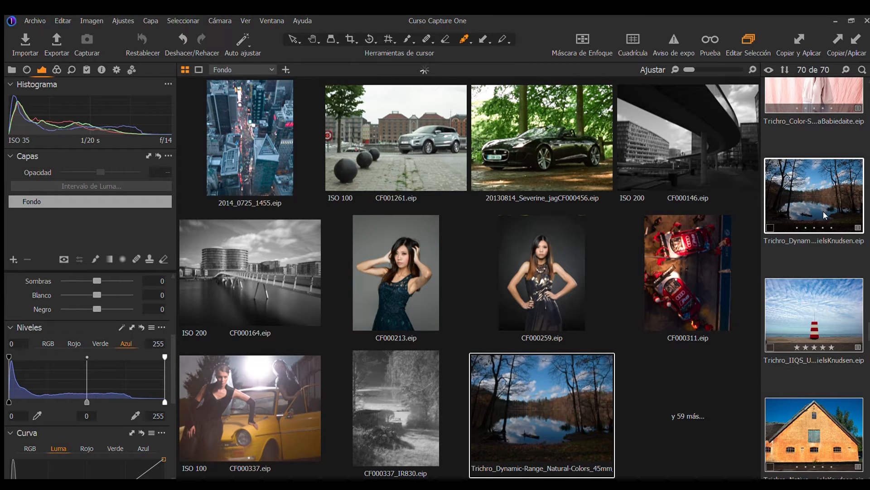
left_click(827, 190)
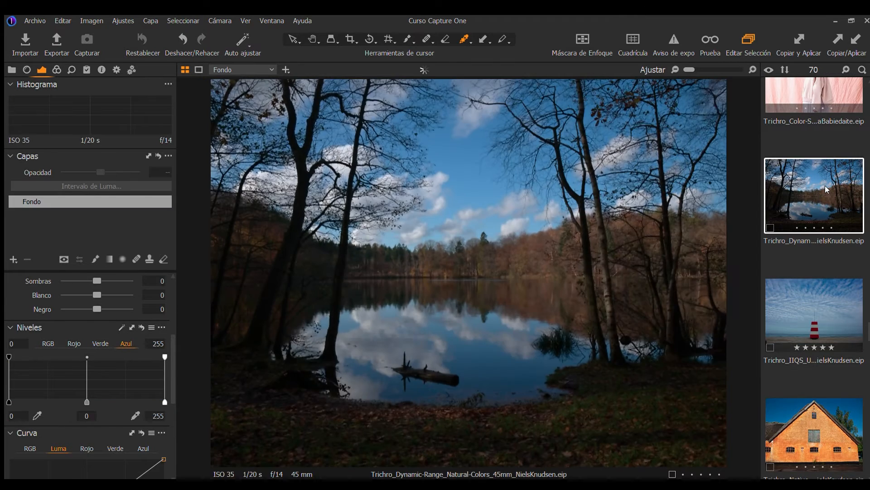
Step: Try the automatic Levels adjustment on the Fondo layer of the lake photo and reset Levels
mouse_move(169, 359)
left_mouse_down()
mouse_move(168, 293)
mouse_move(166, 366)
left_mouse_up()
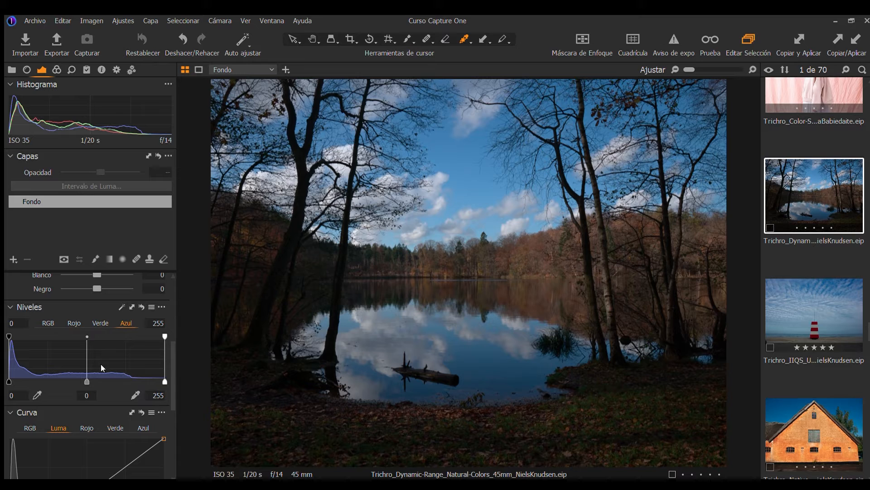
left_click(119, 303)
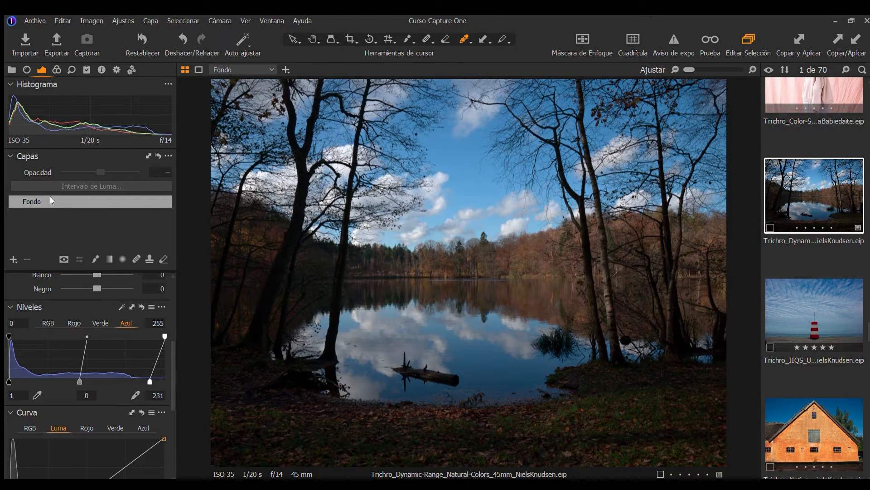
left_click(139, 307)
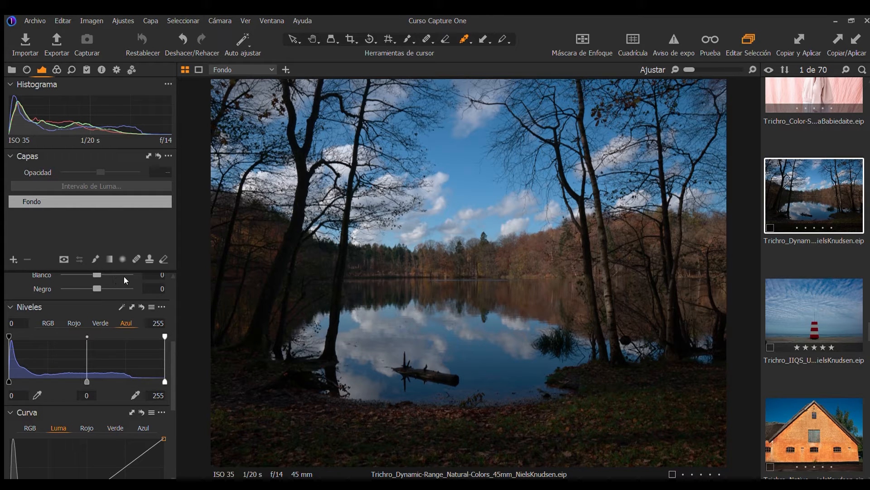
Step: Add a filled adjustment layer above Fondo and name it Niveles Auto
key("ctrl+l")
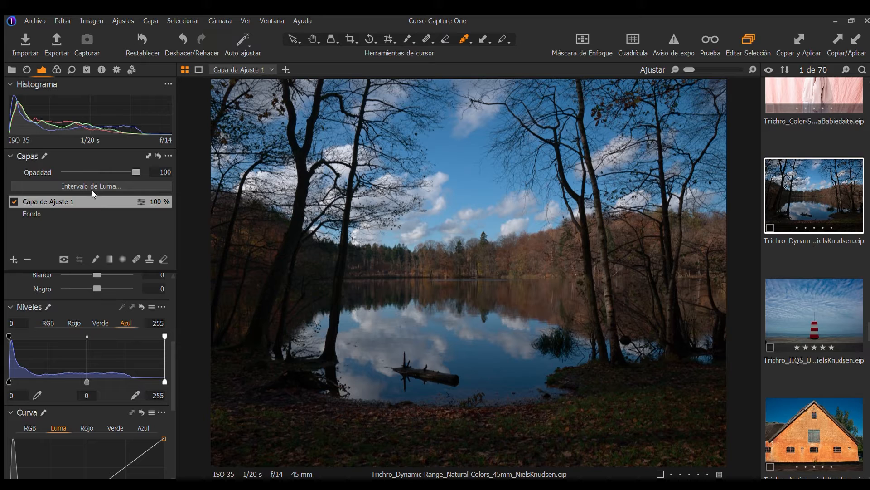
double_click(58, 197)
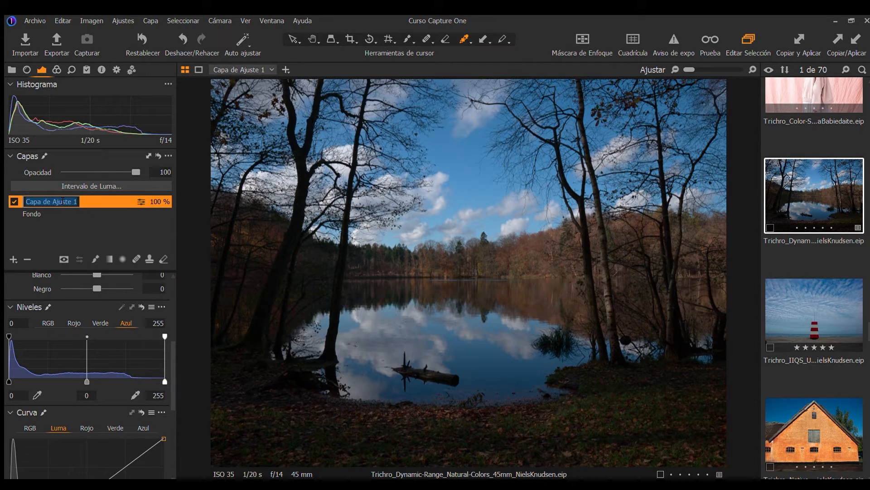
type("Niveles Auto")
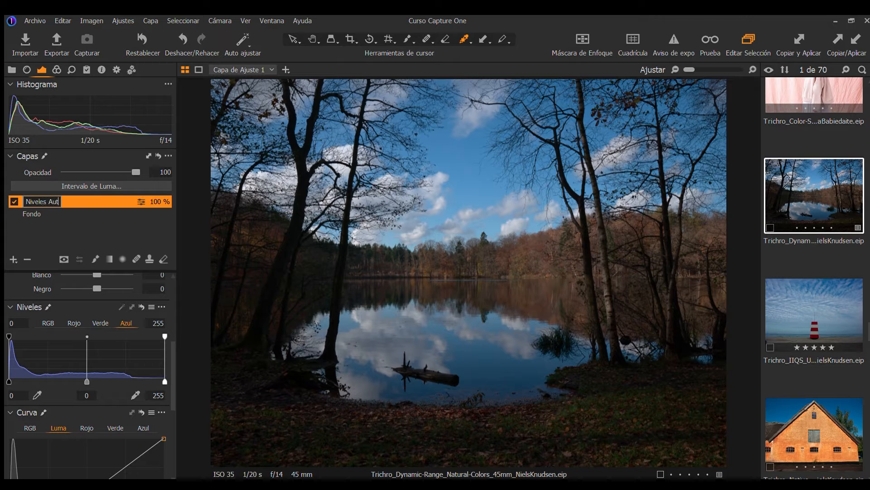
key("Return")
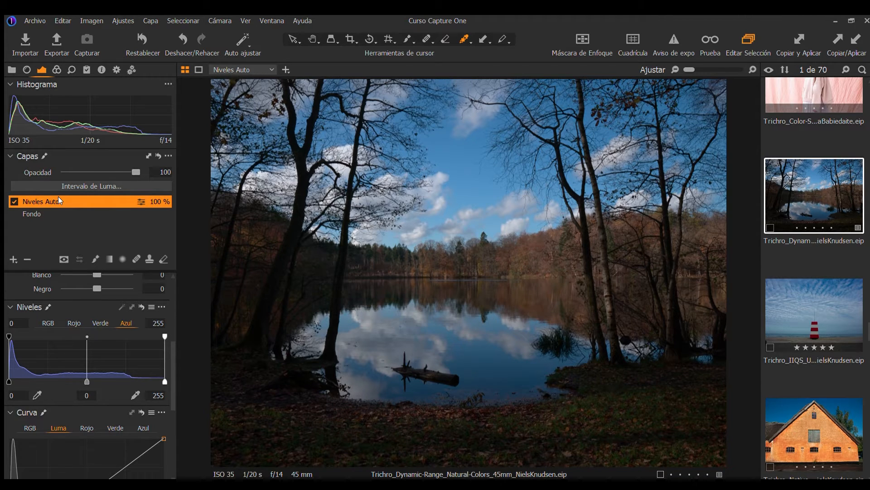
Step: Compare the Niveles Auto mask with that of a new empty adjustment layer, and delete the empty layer
key("m")
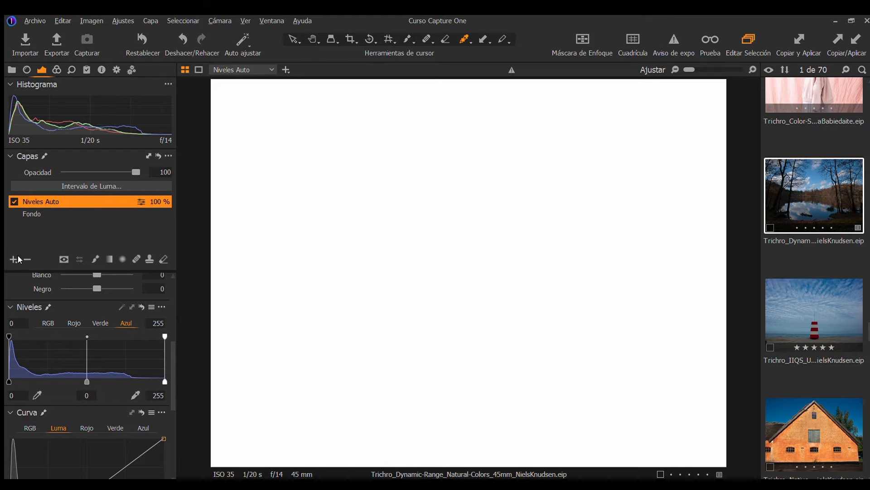
left_click(34, 266)
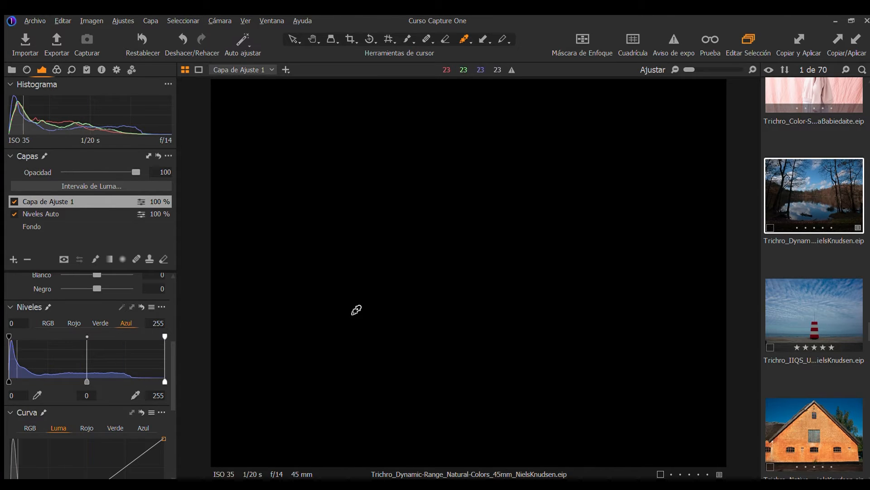
left_click(24, 257)
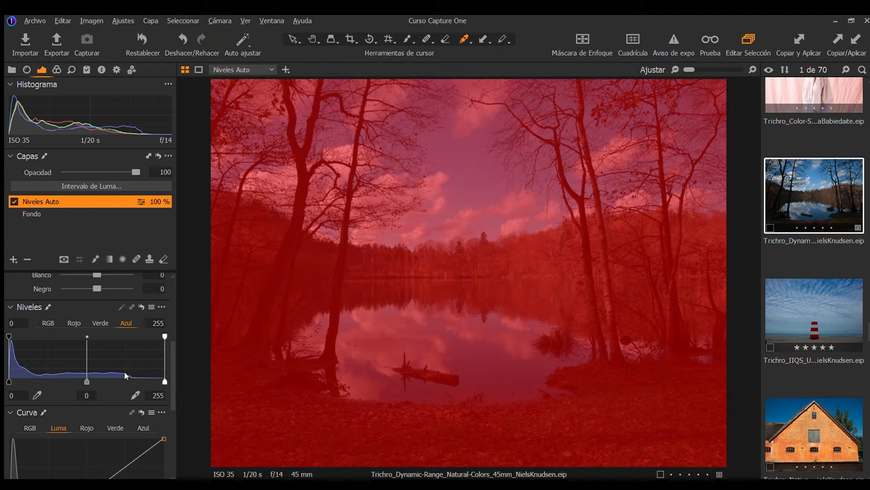
left_click(163, 171)
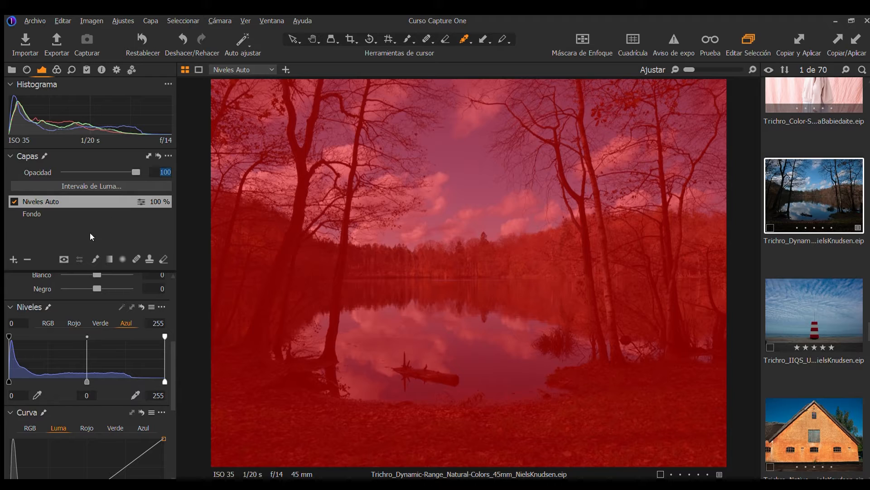
double_click(100, 199)
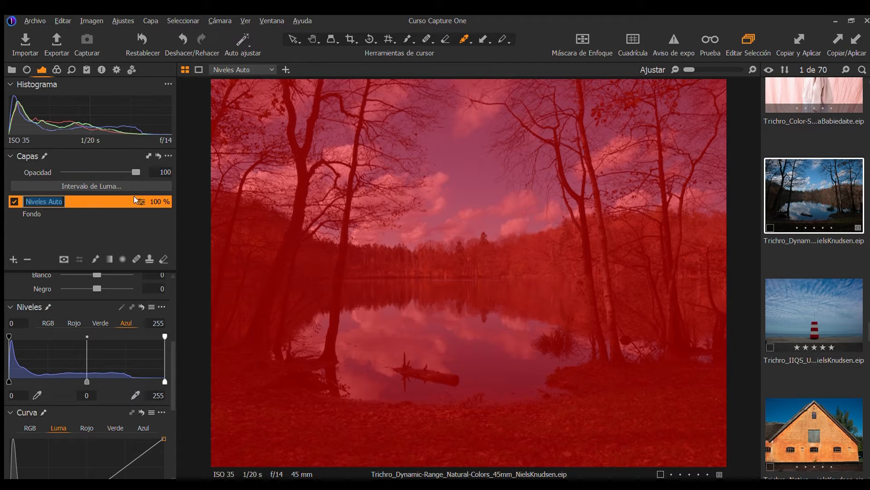
key("Return")
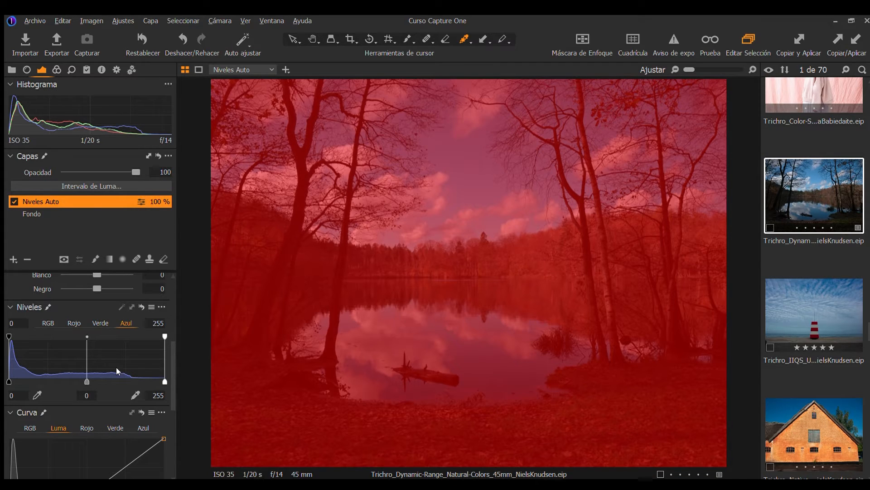
Step: Examine whether automatic adjustment is available in the white balance, exposure, high dynamic range and Levels tools for the Niveles Auto layer
scroll(116, 366, "up", 4)
scroll(117, 367, "down", 1)
scroll(116, 367, "up", 1)
scroll(116, 367, "up", 1)
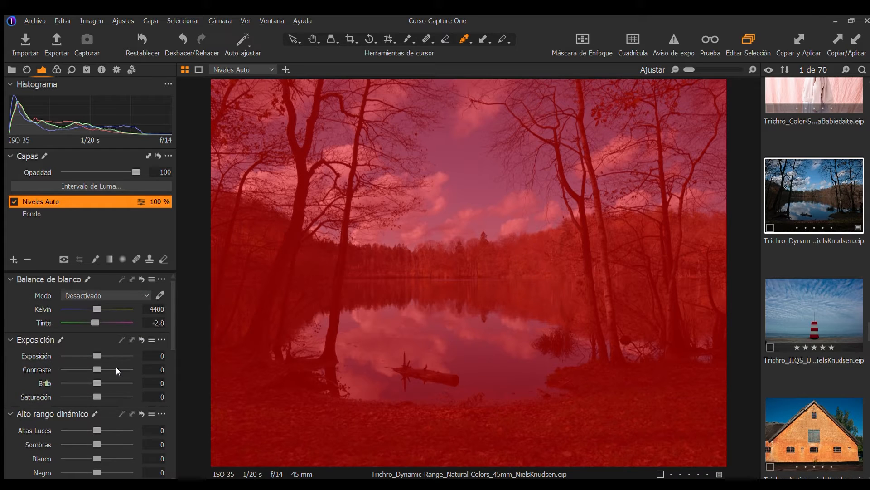
scroll(116, 366, "down", 5)
scroll(116, 366, "up", 5)
scroll(116, 366, "down", 3)
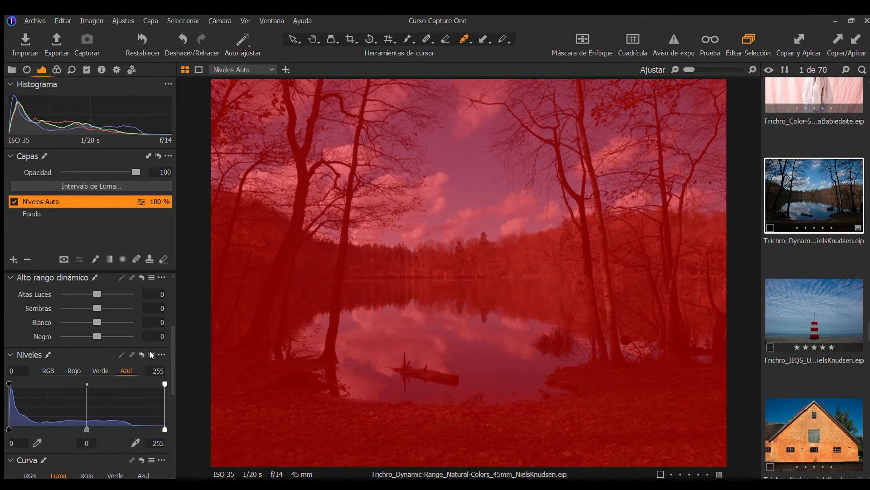
mouse_move(169, 346)
left_mouse_down()
mouse_move(167, 371)
mouse_move(175, 349)
left_mouse_up()
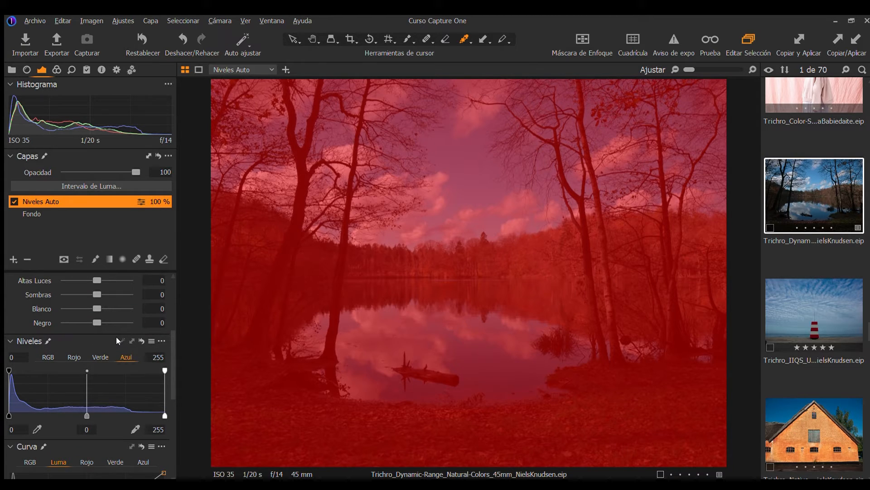
Step: Apply the automatic Levels adjustment to the Fondo layer and make the Niveles Auto layer active again
left_click(96, 209)
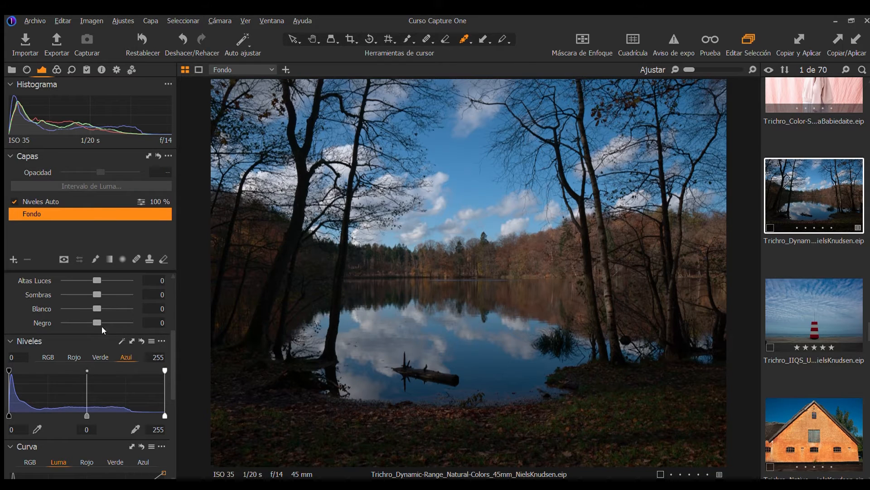
left_click(119, 338)
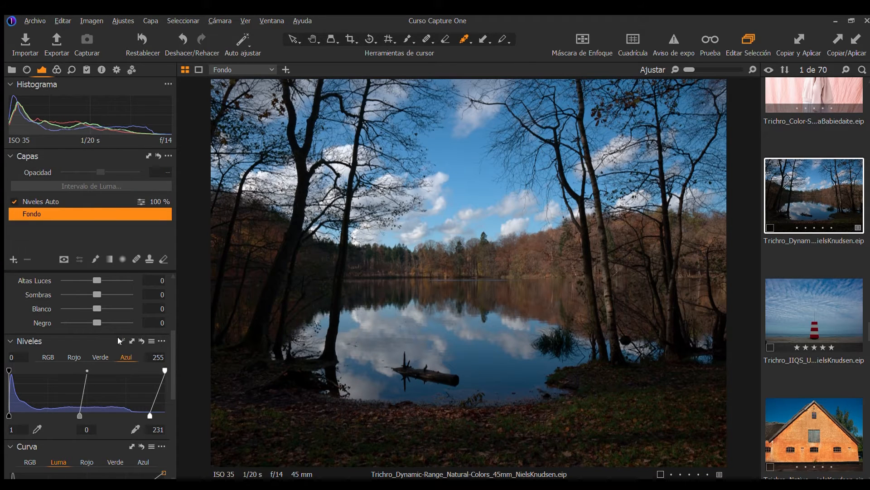
left_click(103, 200)
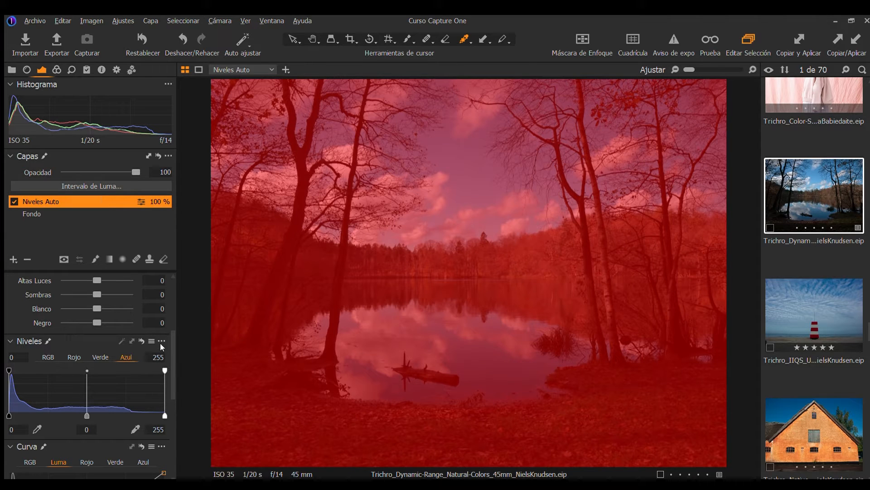
left_click_drag(169, 341, 167, 292)
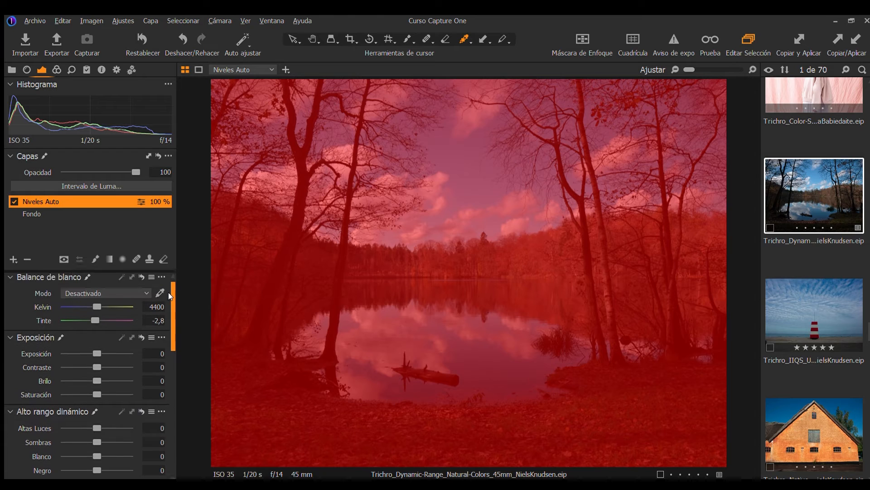
Step: Rename the Niveles Auto layer as Exposición and hide its mask overlay
scroll(161, 295, "down", 2)
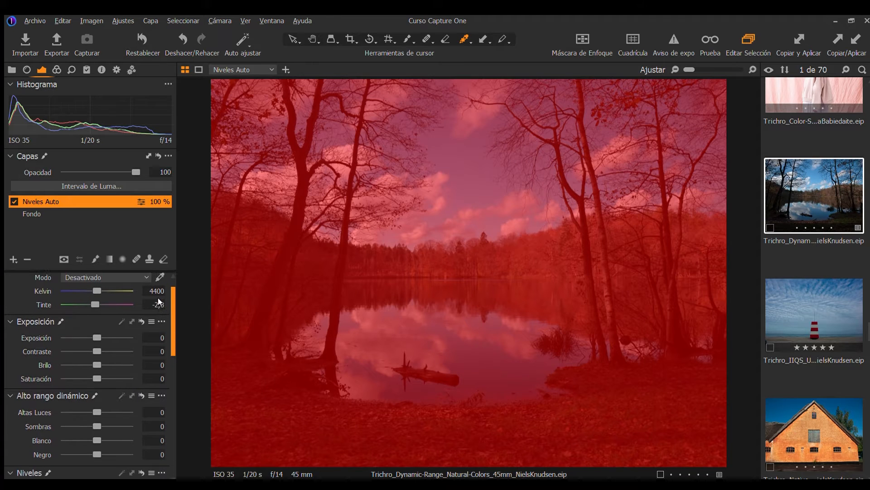
scroll(158, 298, "up", 2)
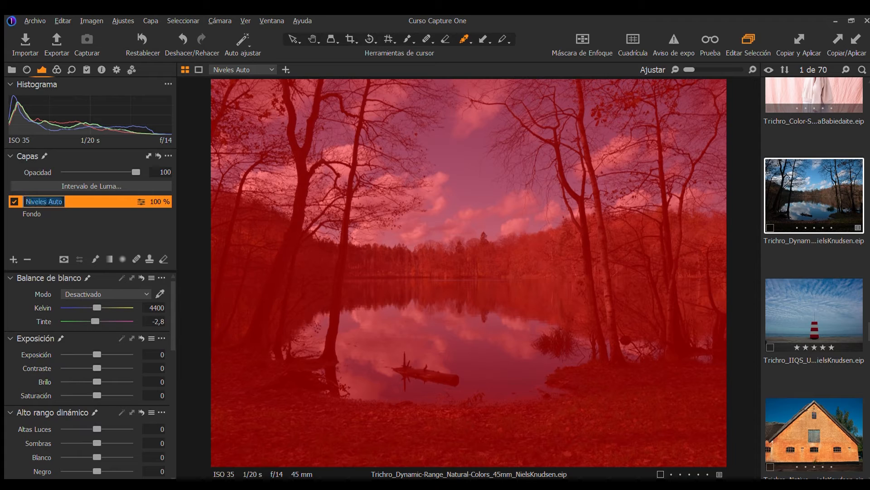
type("E")
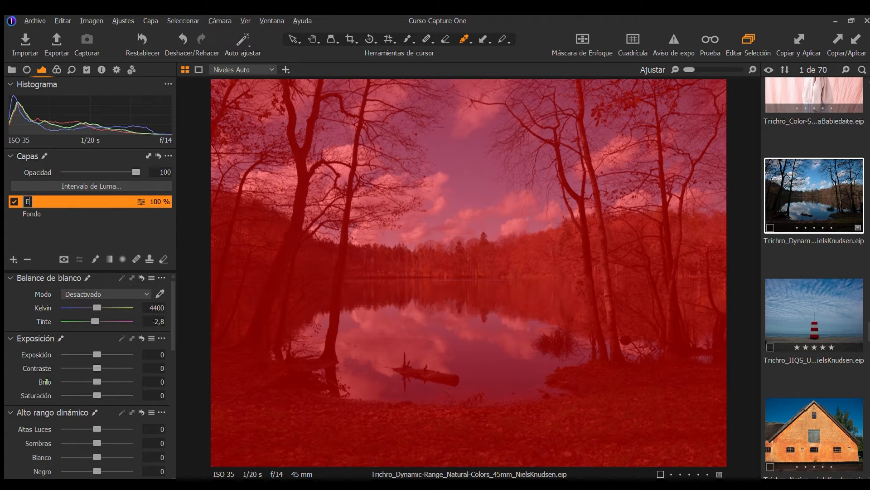
type("xposición")
key("Return")
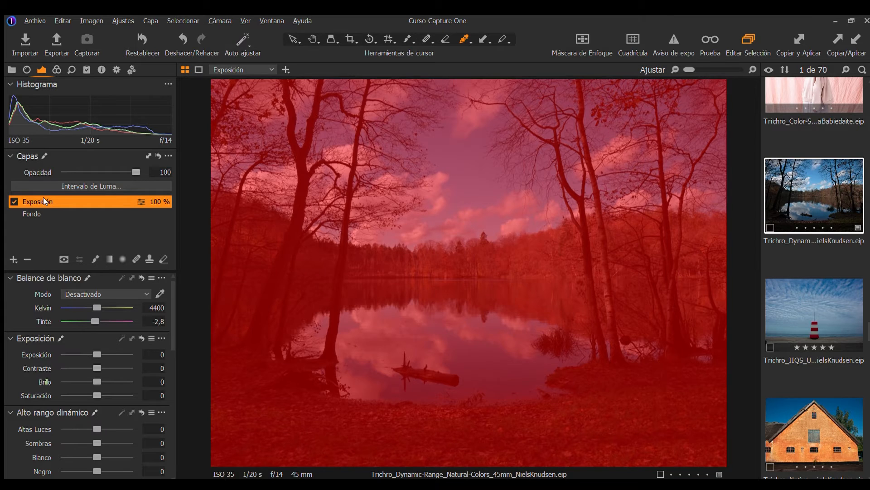
key("m")
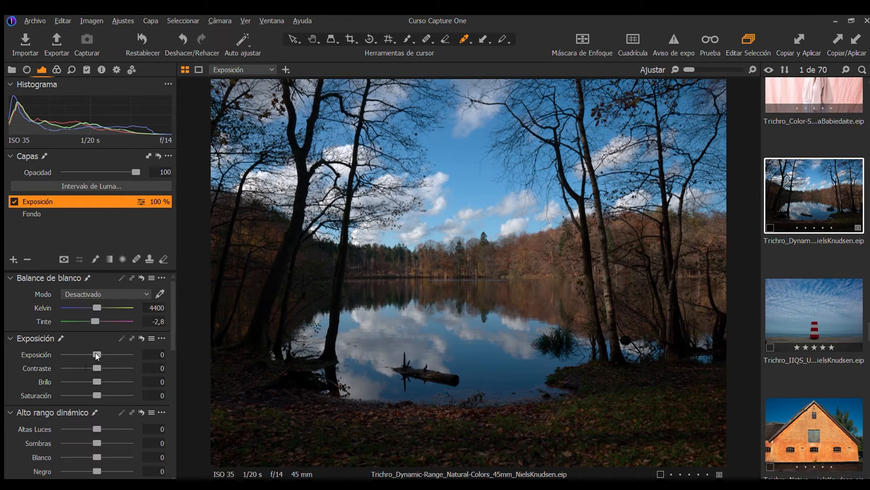
Step: Set Brillo to 50 and both Altas Luces and Blanco to -100 on the Exposición layer
left_click_drag(95, 381, 143, 377)
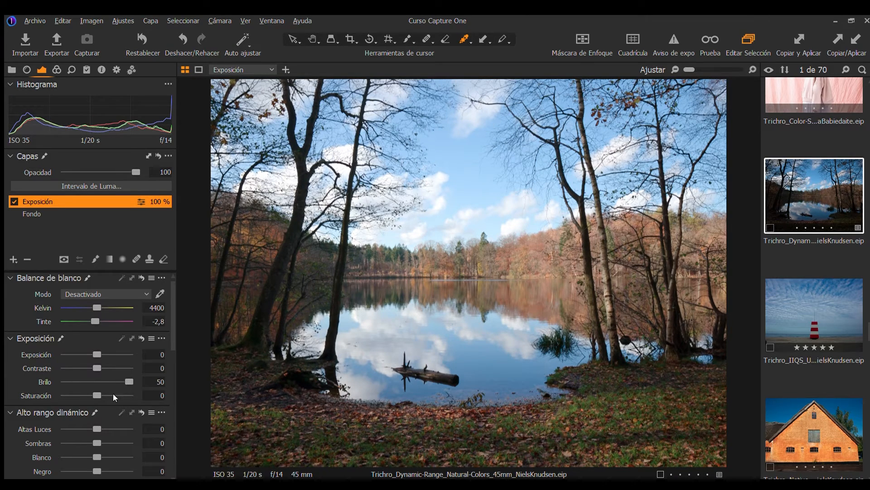
left_click(79, 427)
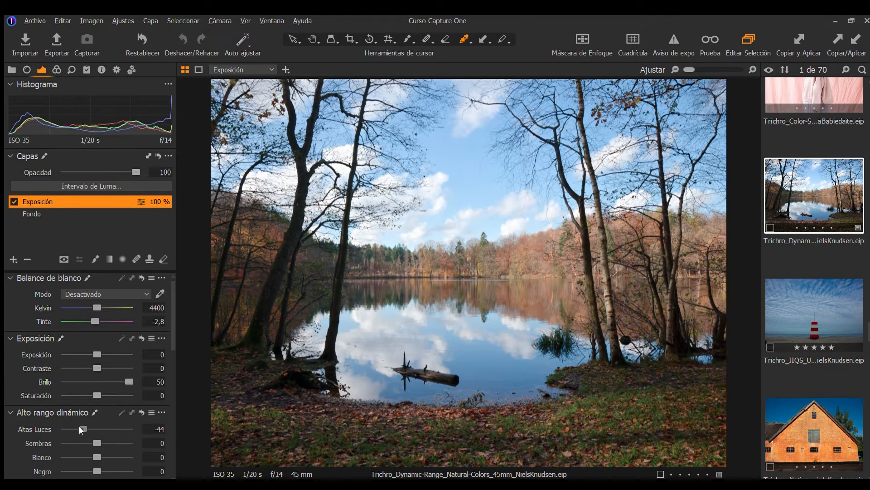
left_click_drag(79, 426, 81, 426)
left_click(71, 456)
mouse_move(71, 457)
left_mouse_down()
mouse_move(49, 448)
mouse_move(92, 460)
mouse_move(57, 452)
left_mouse_up()
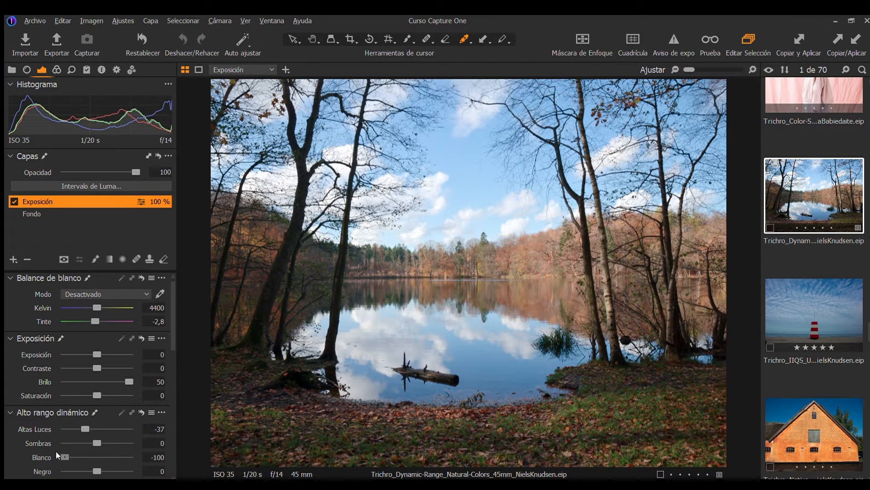
left_click_drag(72, 422, 43, 417)
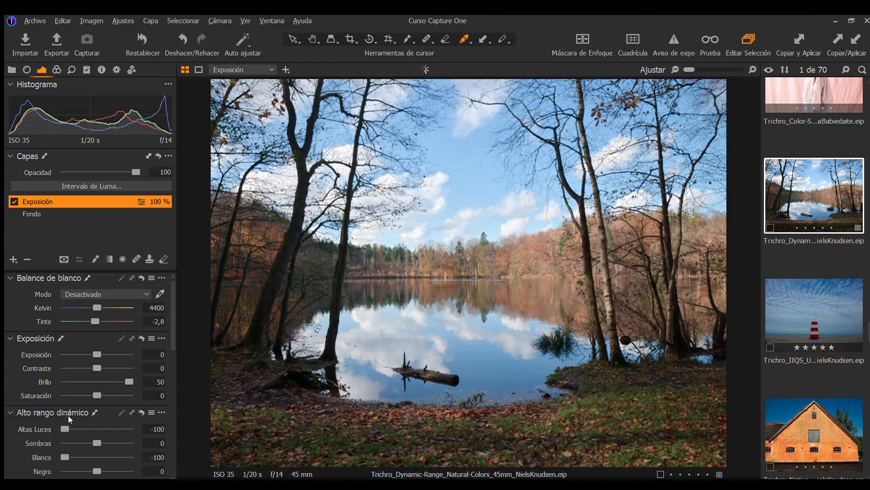
Step: Set Contraste to 8 and Sombras to 6 on the Exposición layer
left_click(102, 363)
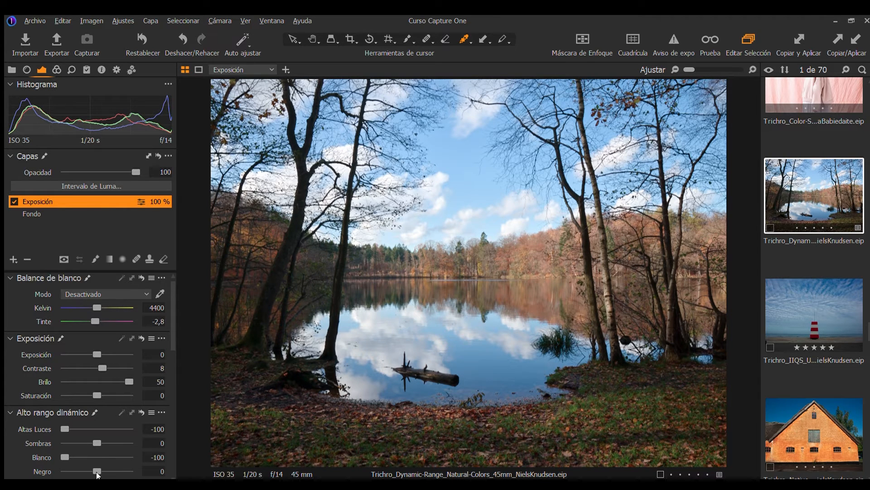
left_click(97, 442)
left_click_drag(96, 438, 96, 437)
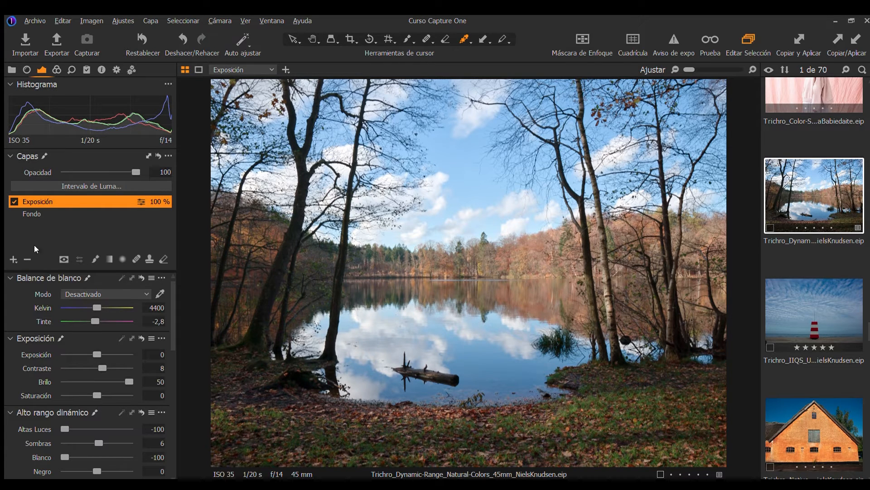
Step: Compare the lake photo with the Exposición layer turned off and on
left_click(91, 198)
left_click(123, 196)
left_click(14, 200)
left_click(13, 201)
left_click(13, 201)
left_click(13, 201)
Step: Erase the Exposición layer's mask over the sky between and behind the trees, checking the coverage with the mask overlay
left_click(162, 257)
mouse_move(449, 222)
left_mouse_down()
mouse_move(408, 213)
mouse_move(506, 230)
mouse_move(472, 222)
mouse_move(394, 229)
mouse_move(507, 213)
mouse_move(553, 238)
left_mouse_up()
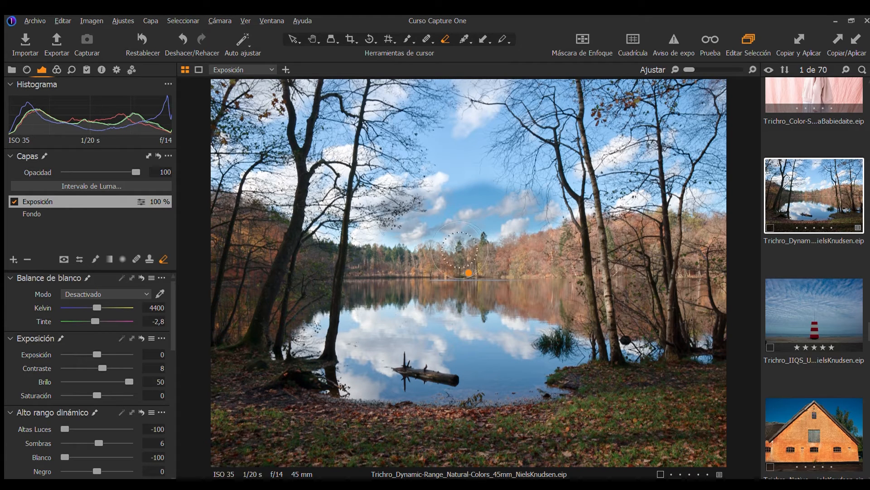
mouse_move(383, 252)
left_mouse_down()
mouse_move(401, 240)
mouse_move(423, 153)
mouse_move(478, 245)
mouse_move(475, 152)
mouse_move(497, 230)
mouse_move(531, 232)
mouse_move(582, 189)
mouse_move(542, 125)
left_mouse_up()
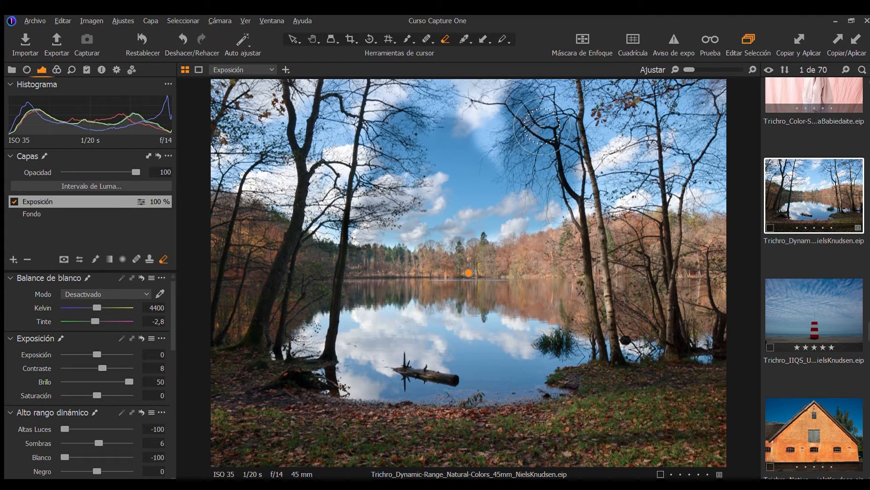
key("m")
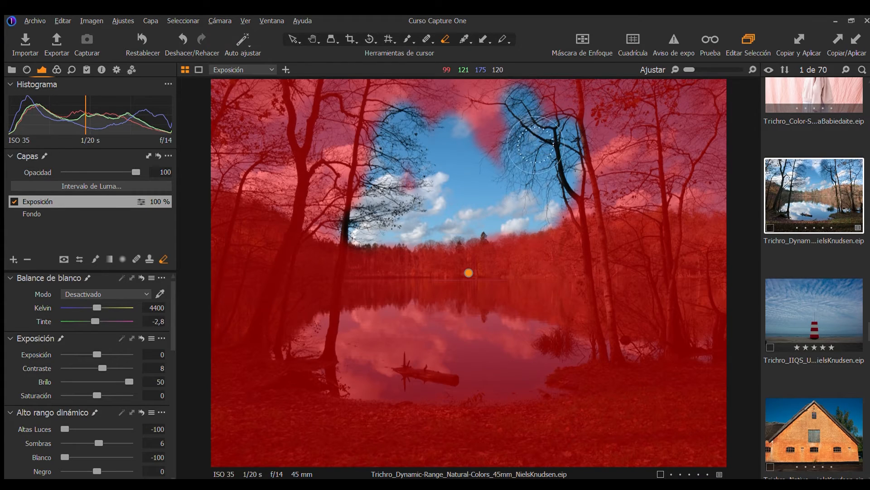
mouse_move(508, 116)
left_mouse_down()
mouse_move(514, 177)
mouse_move(473, 121)
mouse_move(439, 173)
mouse_move(428, 115)
left_mouse_up()
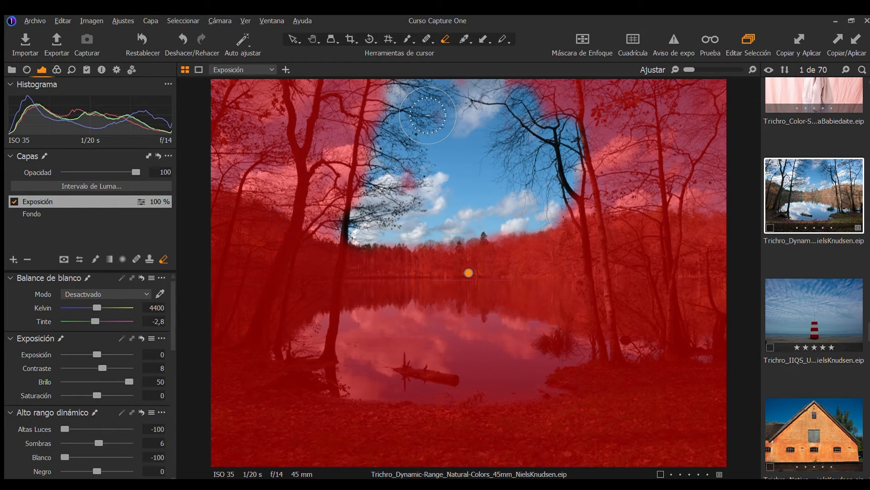
key("m")
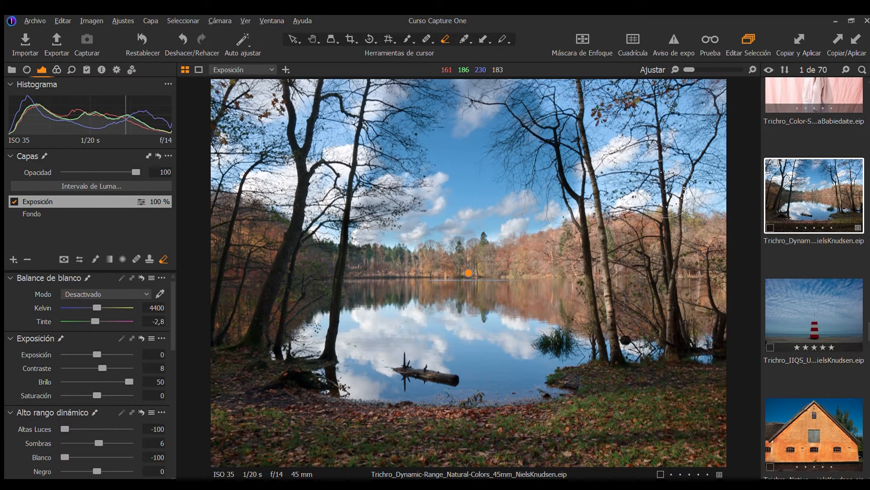
mouse_move(584, 222)
left_mouse_down()
mouse_move(742, 201)
mouse_move(689, 201)
mouse_move(738, 211)
mouse_move(732, 217)
mouse_move(703, 215)
mouse_move(700, 197)
mouse_move(727, 110)
mouse_move(712, 163)
mouse_move(729, 133)
mouse_move(750, 129)
mouse_move(663, 142)
mouse_move(693, 154)
mouse_move(540, 102)
mouse_move(533, 120)
mouse_move(311, 145)
mouse_move(298, 181)
mouse_move(322, 204)
mouse_move(393, 151)
left_mouse_up()
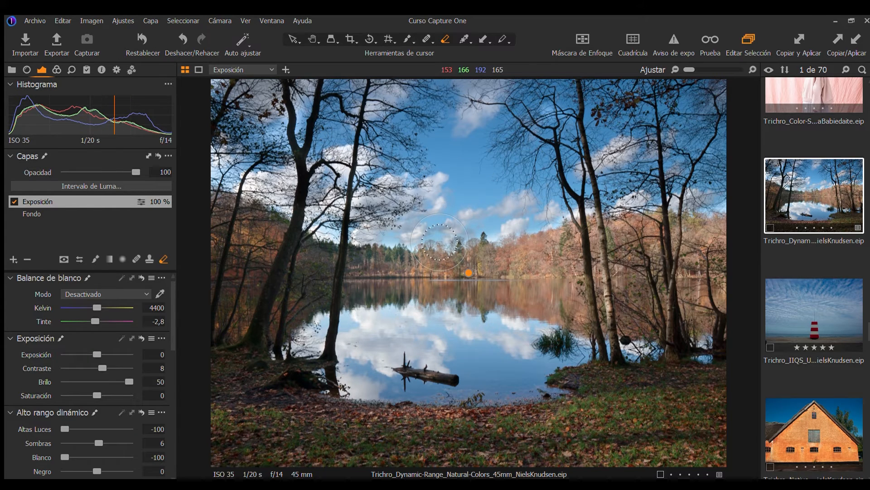
key("alt")
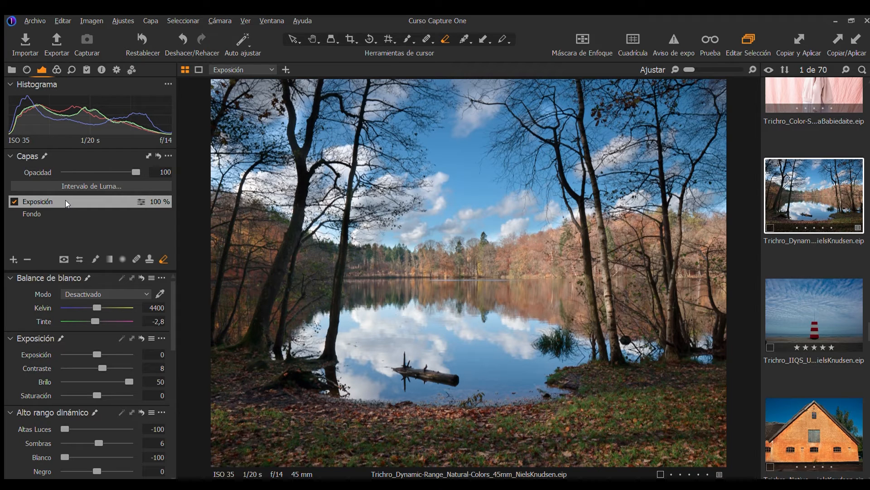
Step: Open the beach photo with the red-and-white tower and heal the dark spot in the sky on a correction layer
left_click(822, 322)
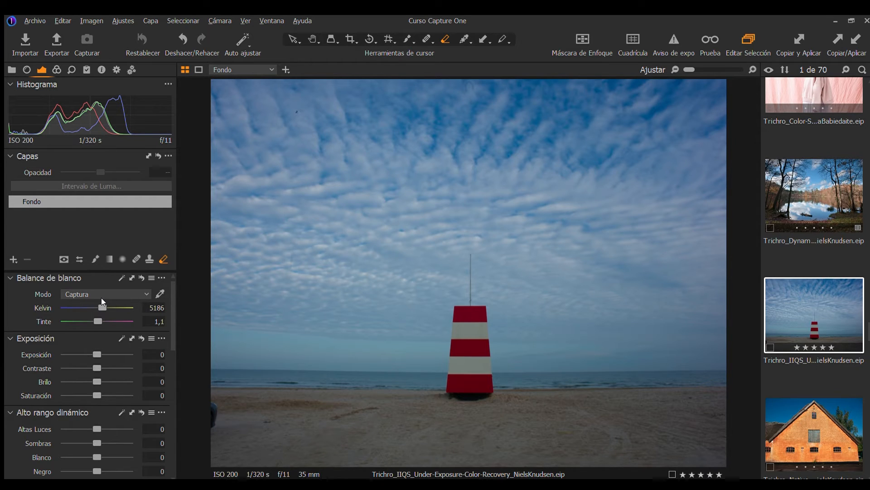
key("ctrl+l")
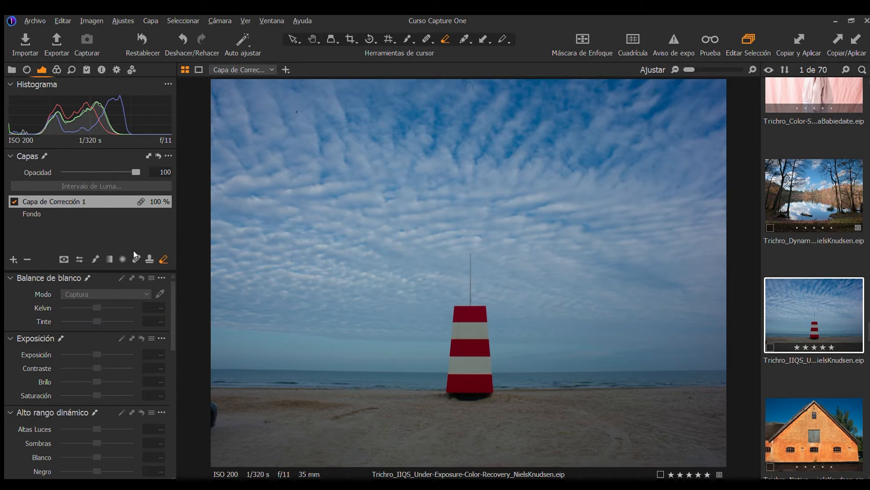
right_click(326, 142)
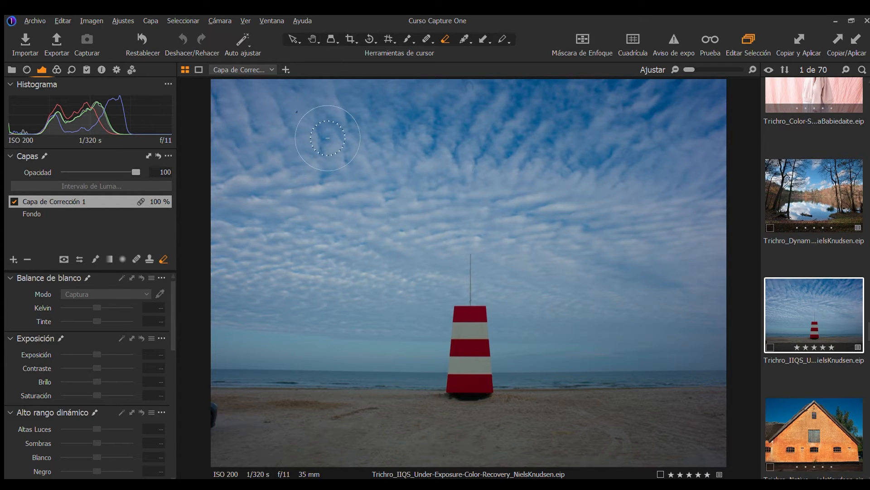
left_click(318, 147)
left_click(427, 40)
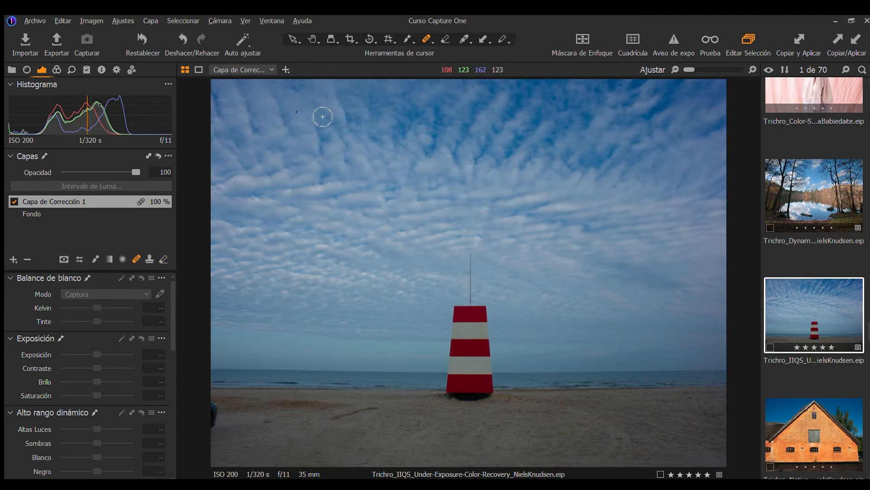
left_click(296, 114)
Step: Try healing the whole tower and a small patch on its upper white stripe, and undo the heal strokes
mouse_move(472, 255)
left_mouse_down()
mouse_move(481, 303)
mouse_move(464, 313)
mouse_move(452, 403)
mouse_move(497, 402)
mouse_move(485, 306)
mouse_move(468, 396)
mouse_move(482, 378)
mouse_move(484, 392)
mouse_move(485, 359)
left_mouse_up()
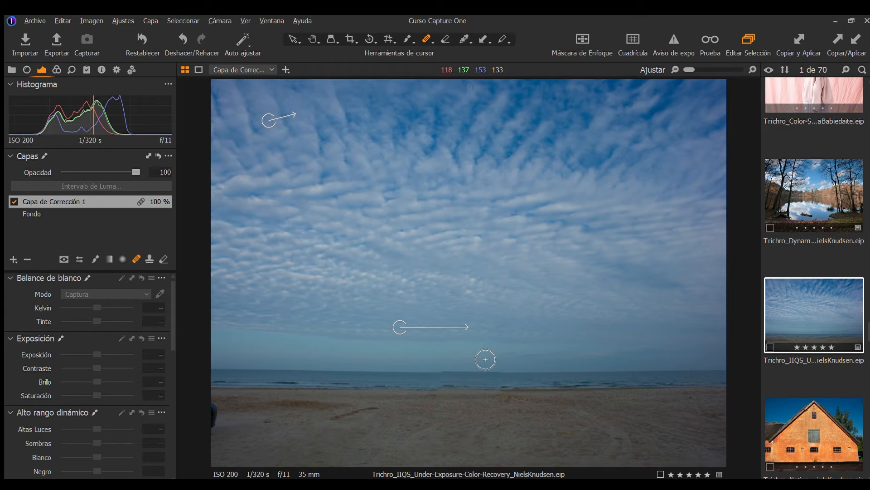
key("ctrl+z")
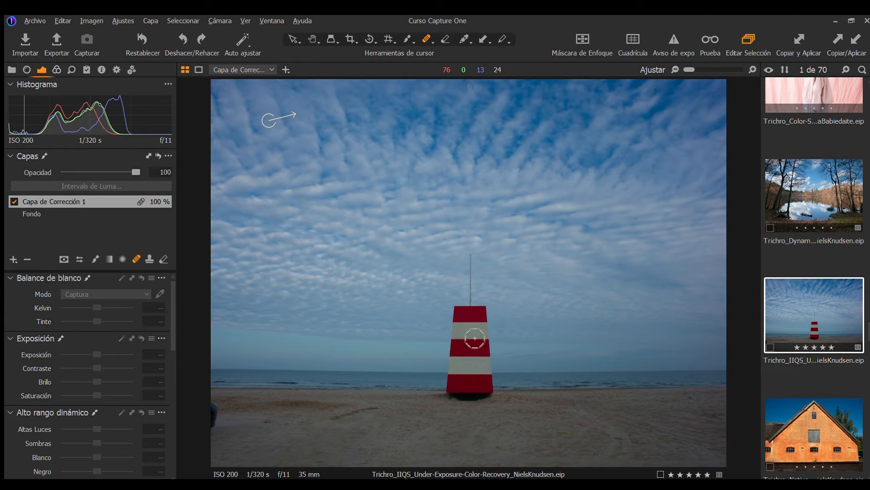
left_click(460, 333)
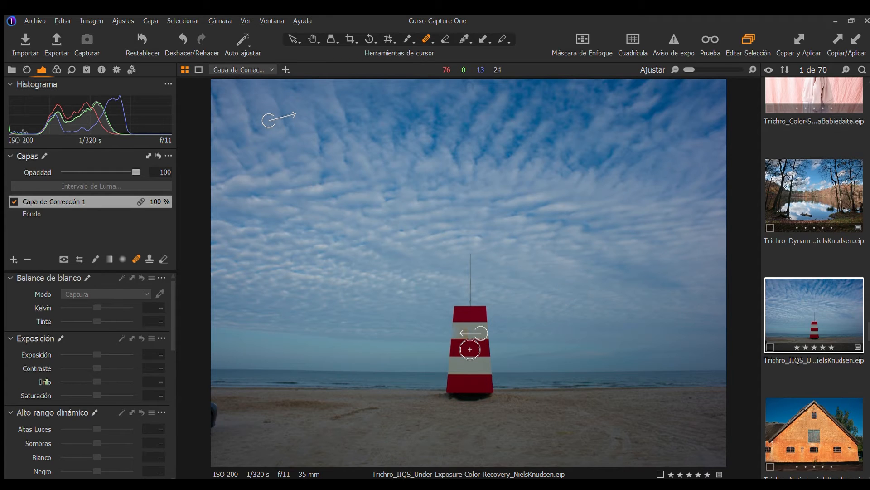
key("ctrl+z")
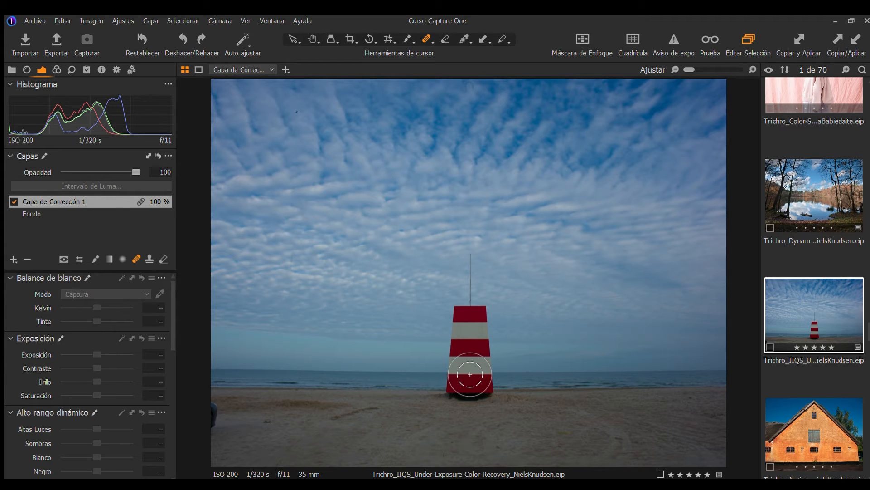
Step: Remove the red-and-white tower with a heal stroke and compare the photo with the correction layer off and on
mouse_move(470, 250)
left_mouse_down()
mouse_move(471, 284)
mouse_move(454, 290)
mouse_move(447, 345)
mouse_move(465, 386)
mouse_move(457, 412)
mouse_move(505, 414)
mouse_move(514, 402)
mouse_move(499, 323)
mouse_move(484, 400)
mouse_move(489, 334)
left_mouse_up()
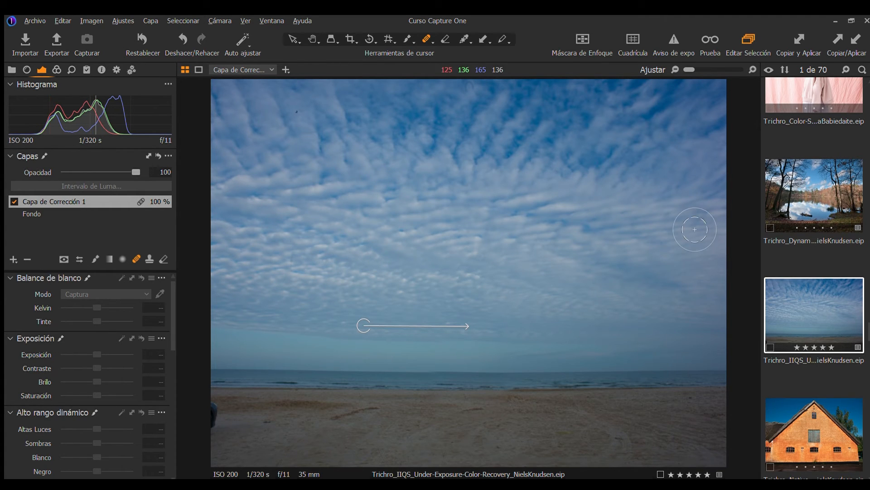
left_click(290, 34)
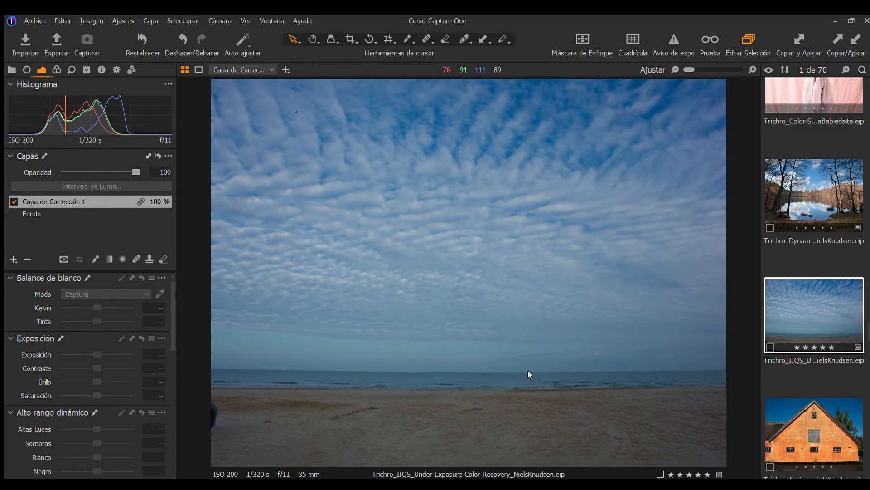
left_click(12, 199)
left_click(13, 199)
left_click(12, 200)
left_click(13, 200)
left_click(12, 260)
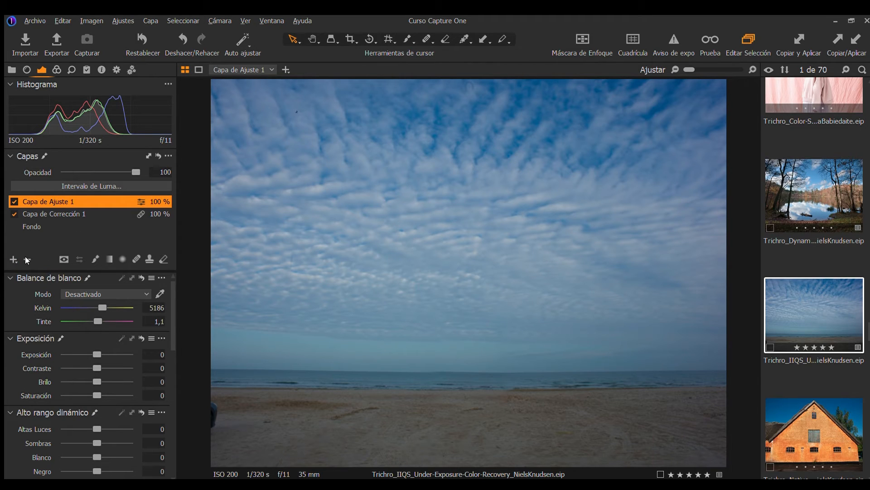
left_click(26, 256)
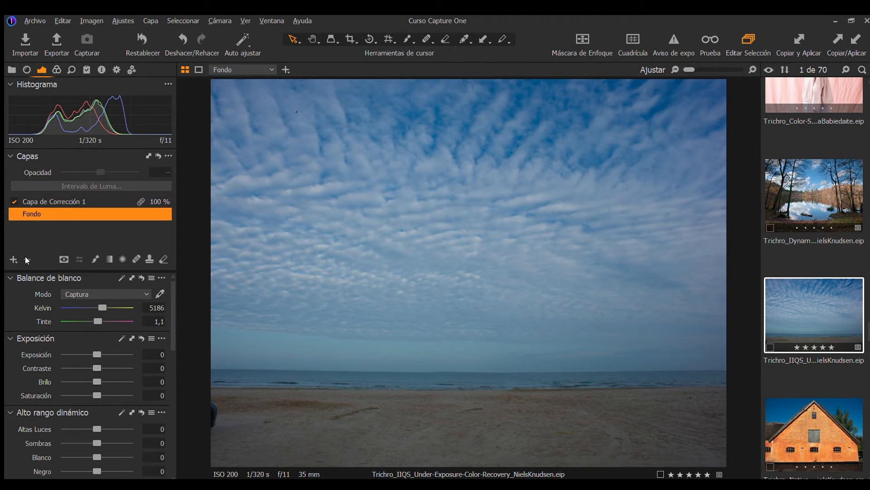
left_click(61, 200)
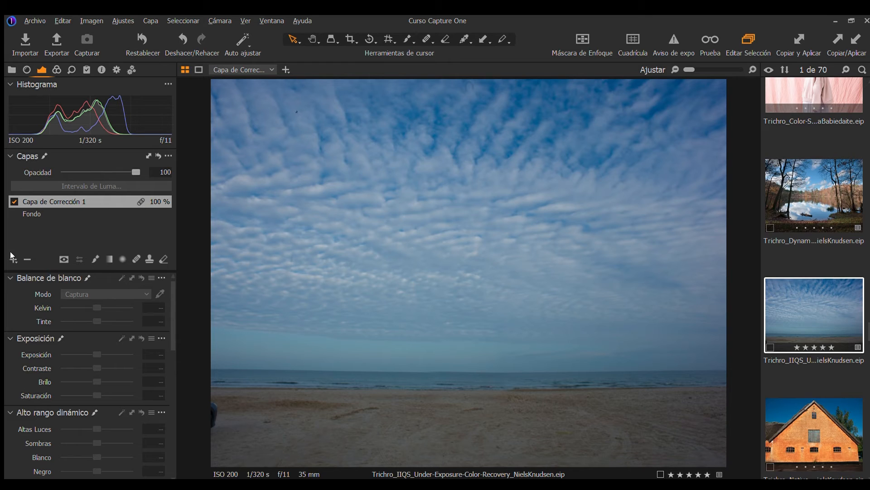
Step: Add an adjustment layer above the correction layer and mask it with a linear gradient running from the upper sky down to the sand
left_click(26, 259)
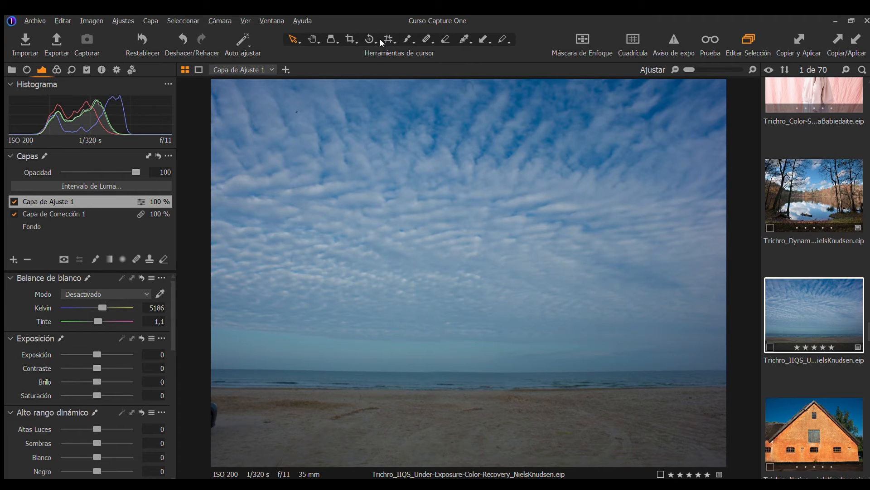
left_click(108, 256)
left_click_drag(466, 91, 472, 451)
mouse_move(484, 273)
left_mouse_down()
mouse_move(484, 295)
mouse_move(491, 274)
left_mouse_up()
Step: Set Exposición to -0,23, Contraste to 34 and Brillo to -6 on the gradient layer, and check its effect and mask
mouse_move(90, 348)
left_mouse_down()
mouse_move(116, 361)
mouse_move(83, 378)
mouse_move(92, 349)
left_mouse_up()
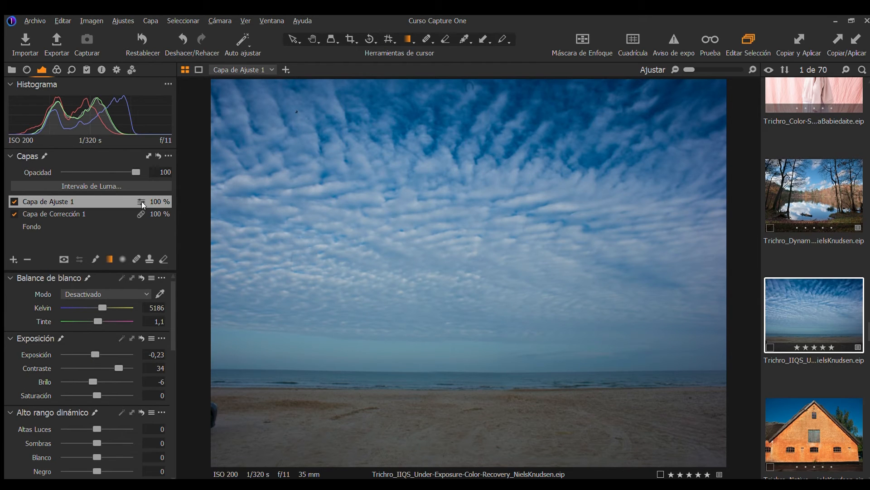
left_click(14, 201)
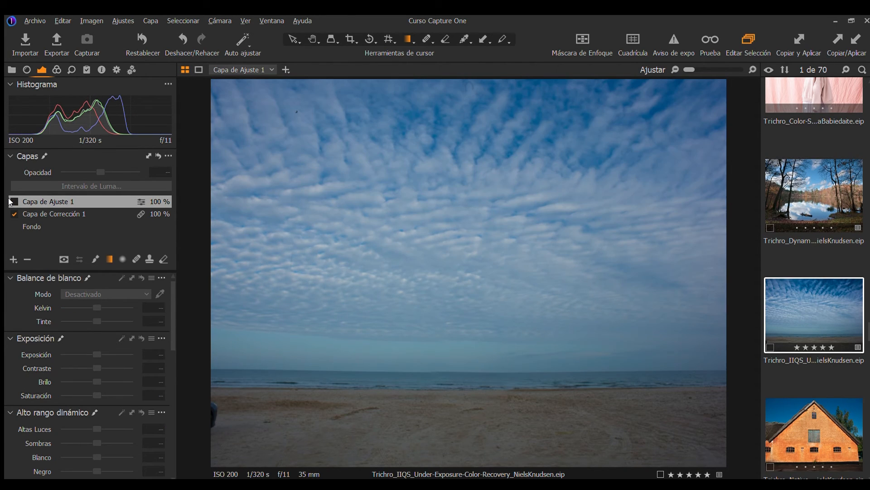
left_click(13, 201)
key("m")
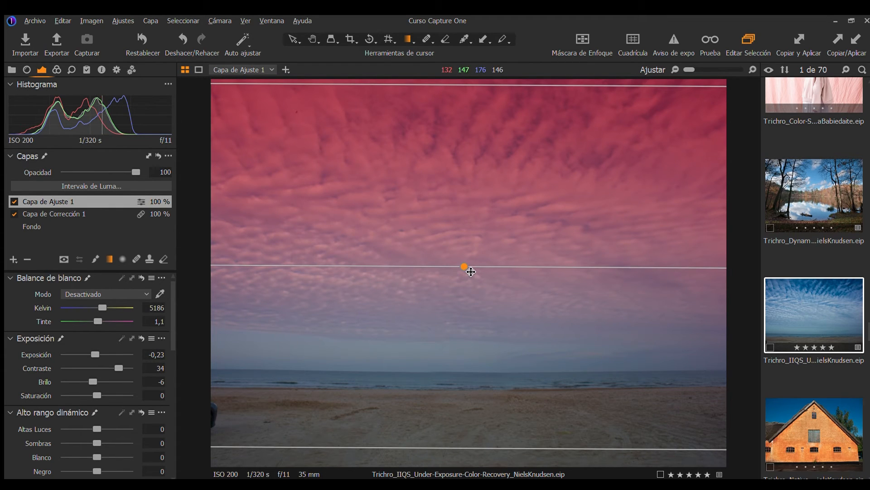
Step: Shift and reshape the linear gradient mask so its midline sits just above the horizon and its lower edge reaches the sand
mouse_move(471, 271)
left_mouse_down()
mouse_move(472, 286)
mouse_move(475, 264)
left_mouse_up()
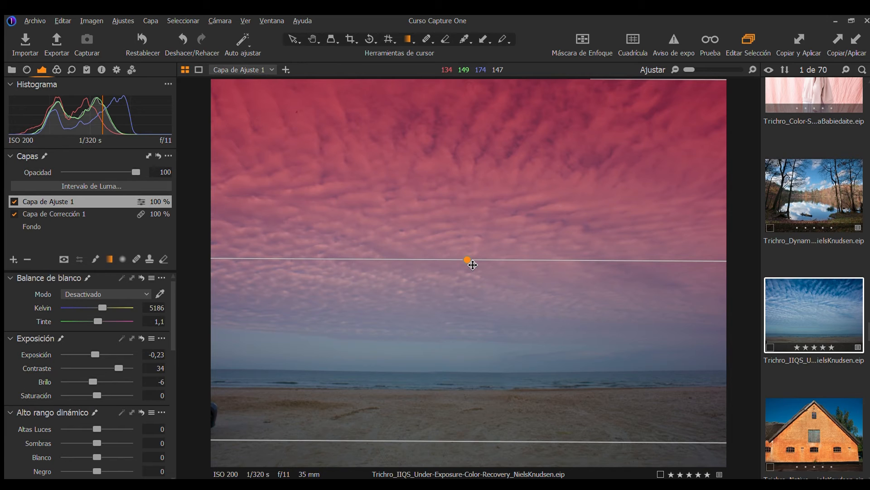
mouse_move(492, 262)
left_mouse_down()
mouse_move(491, 281)
mouse_move(499, 266)
left_mouse_up()
left_click_drag(450, 441, 466, 366)
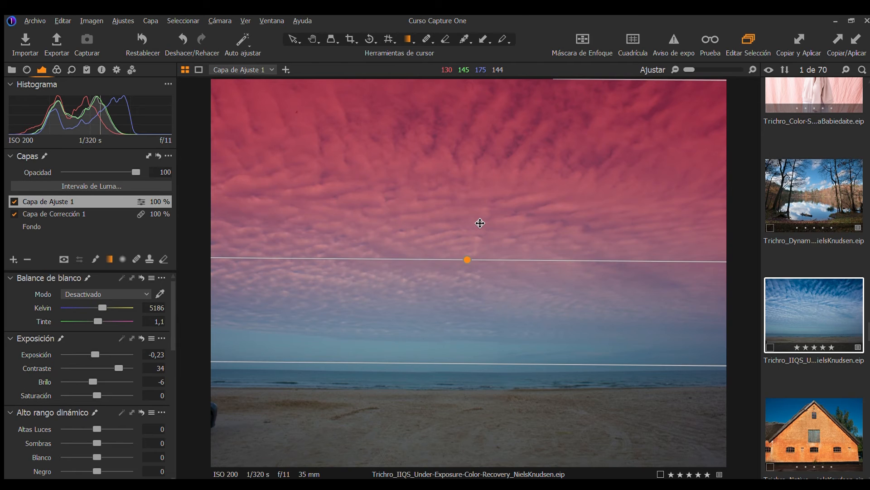
left_click_drag(480, 224, 466, 302)
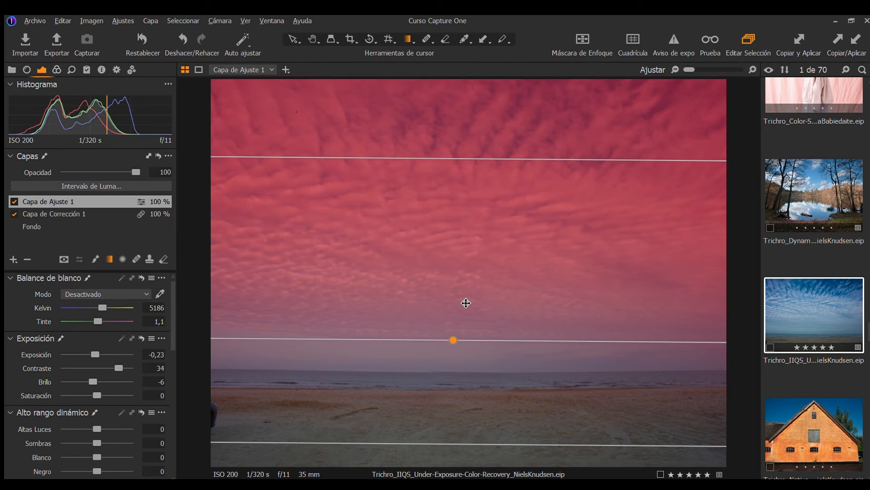
left_click_drag(492, 349, 492, 349)
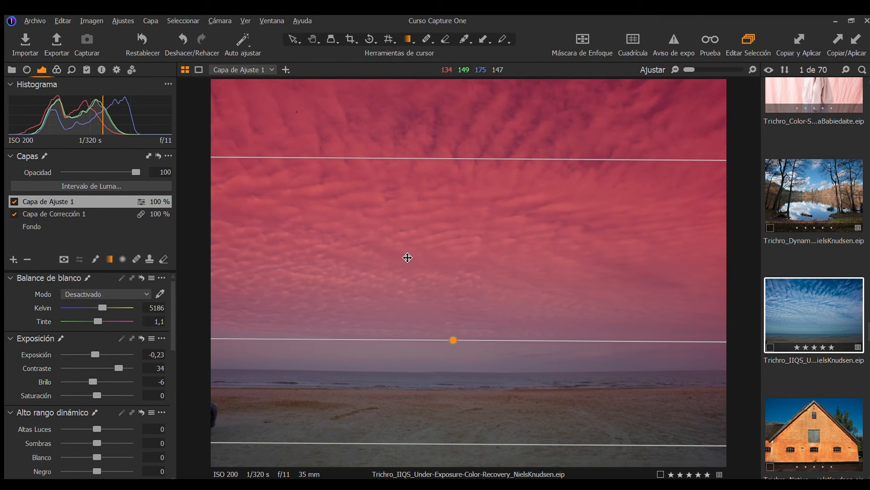
Step: Erase the adjustment layer's mask along the low sky, sea and horizon, and check the photo with the mask display off
left_click(163, 260)
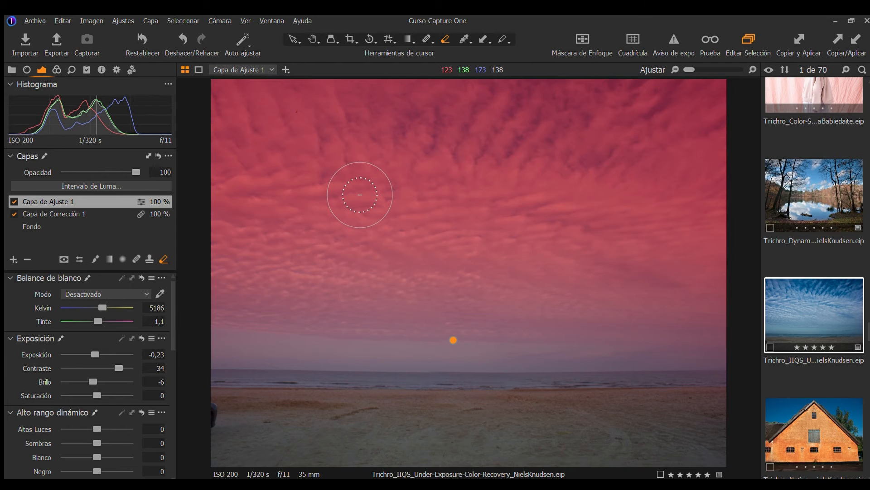
right_click(377, 308)
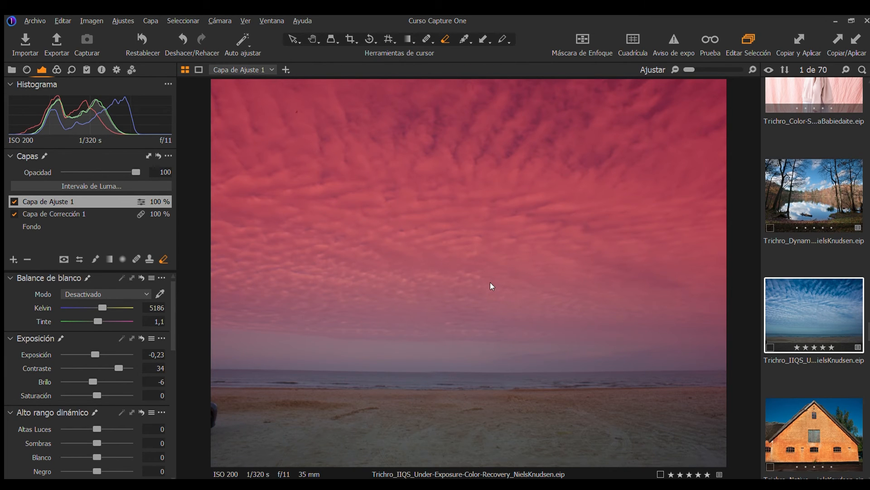
mouse_move(499, 383)
left_mouse_down()
mouse_move(252, 363)
mouse_move(304, 382)
mouse_move(544, 390)
mouse_move(757, 381)
left_mouse_up()
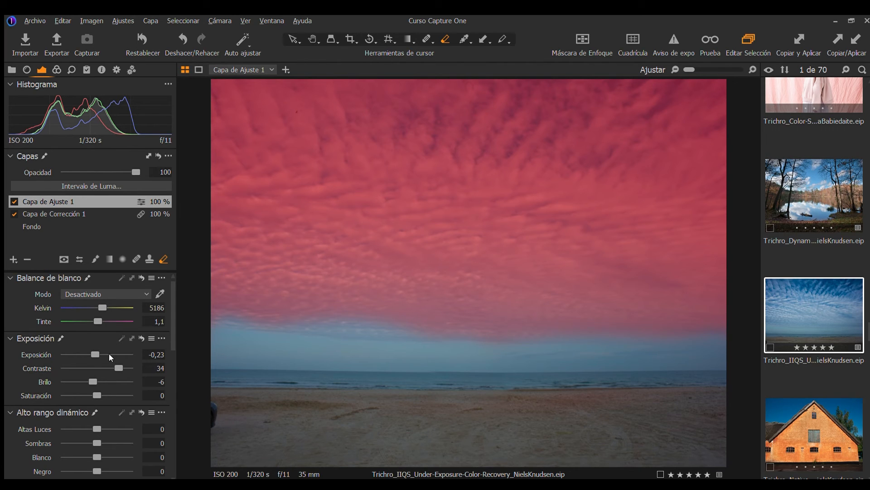
left_click_drag(93, 349, 93, 347)
key("m")
key("m")
key("m")
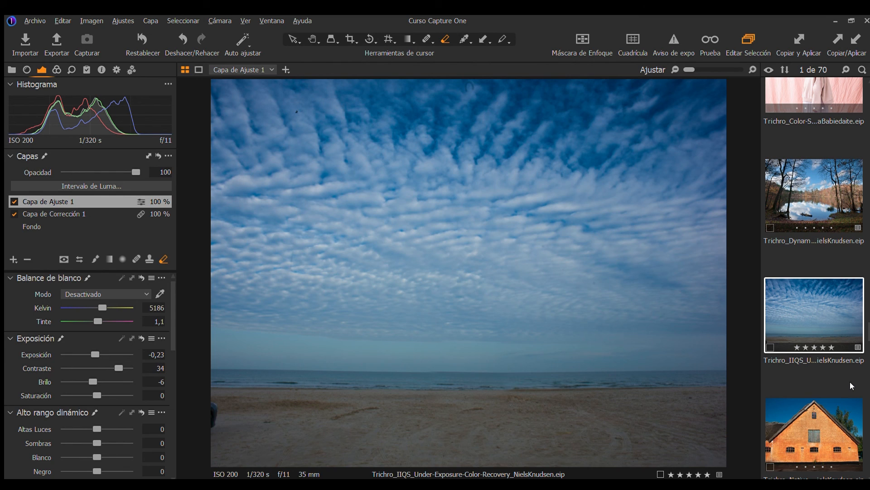
left_click(56, 71)
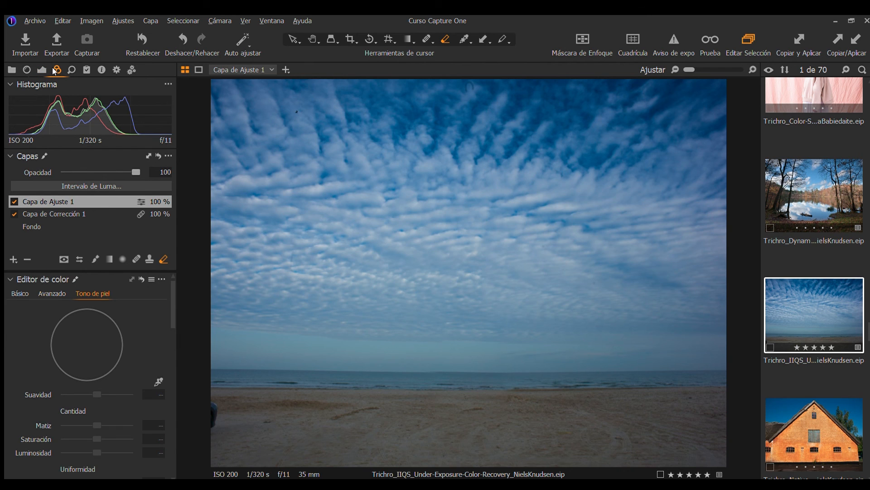
left_click(37, 68)
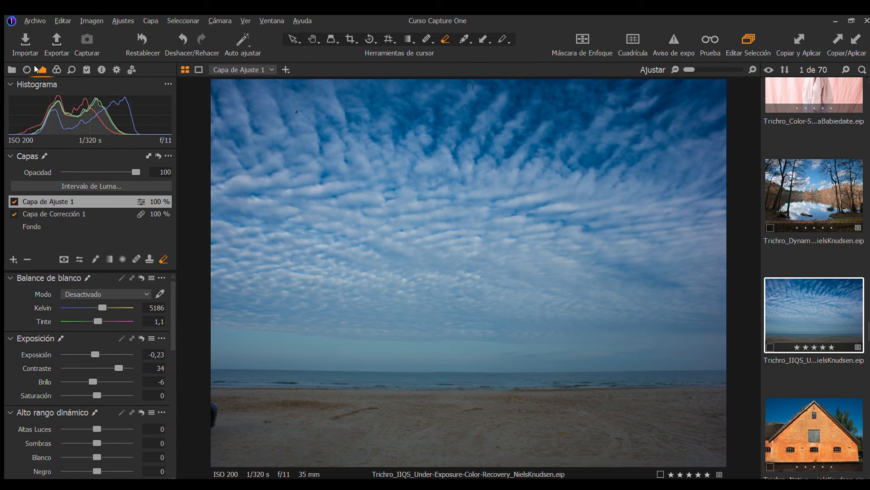
left_click(55, 71)
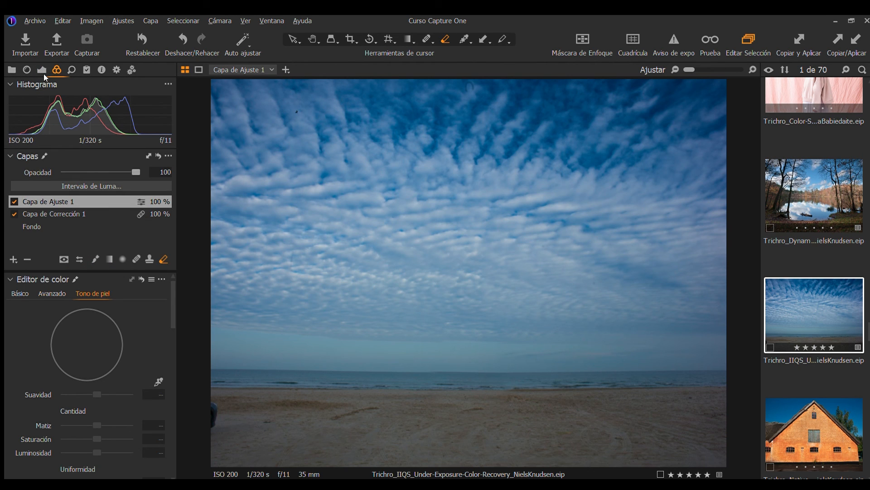
left_click(40, 68)
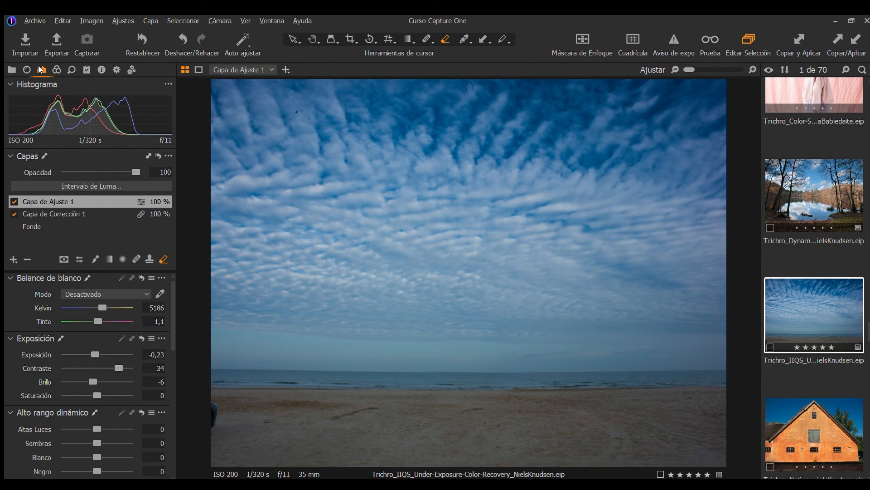